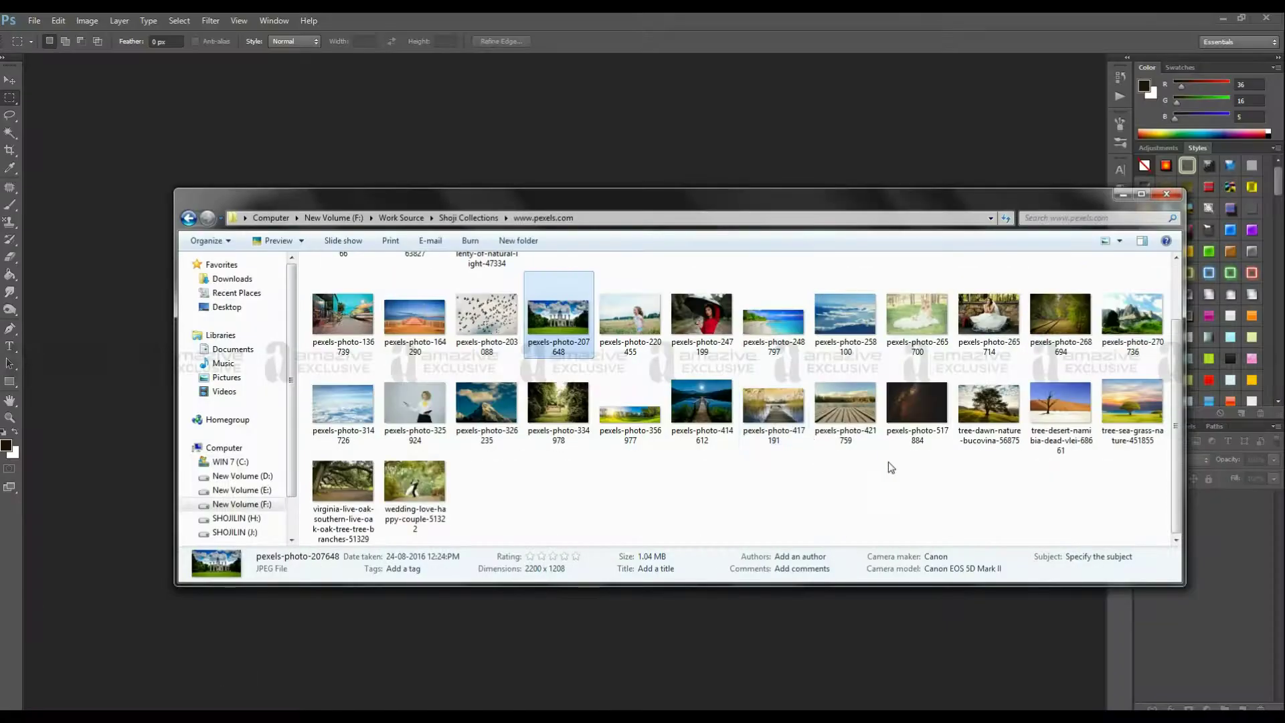
double_click(410, 430)
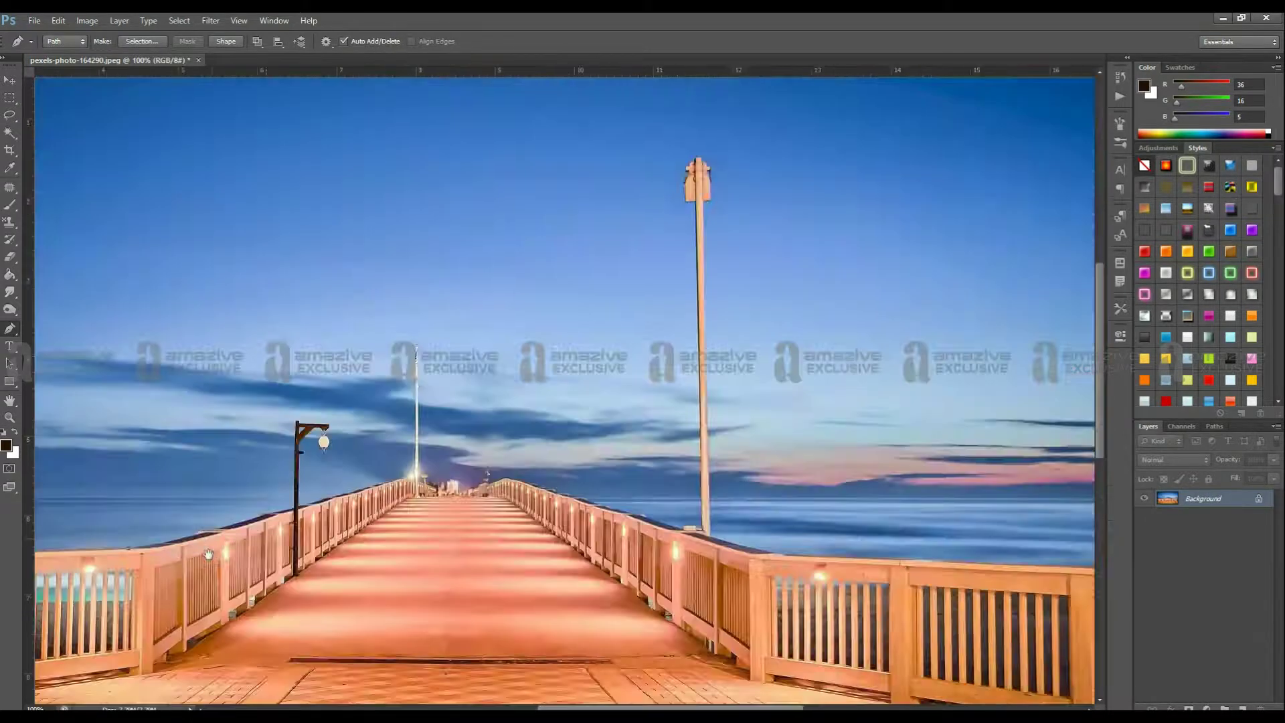
left_click_drag(208, 555, 564, 461)
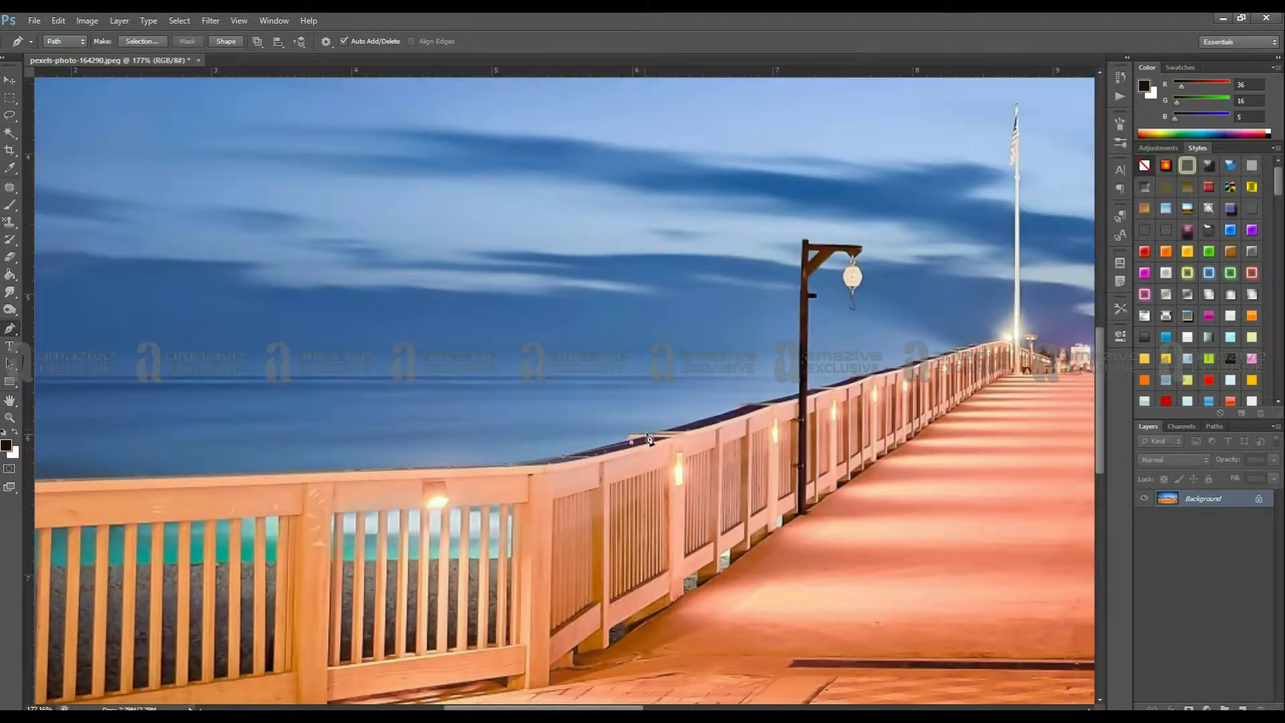
left_click_drag(808, 253, 847, 251)
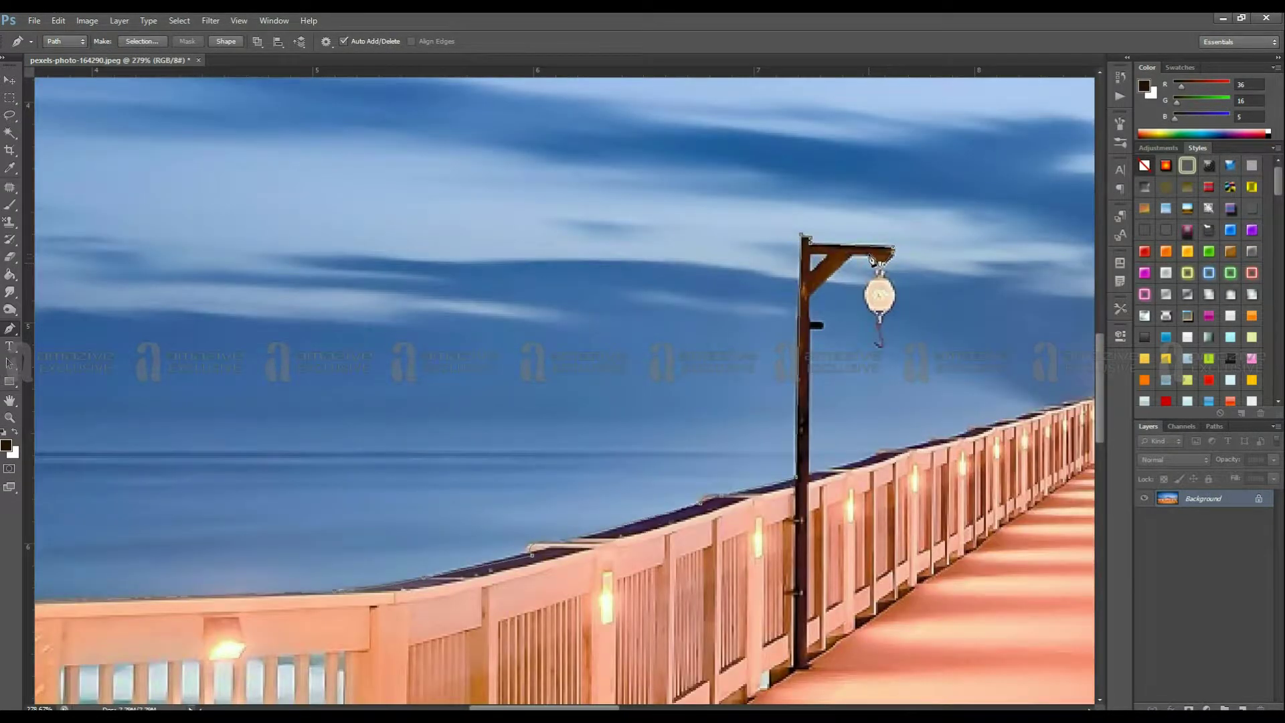
left_click_drag(899, 453, 622, 496)
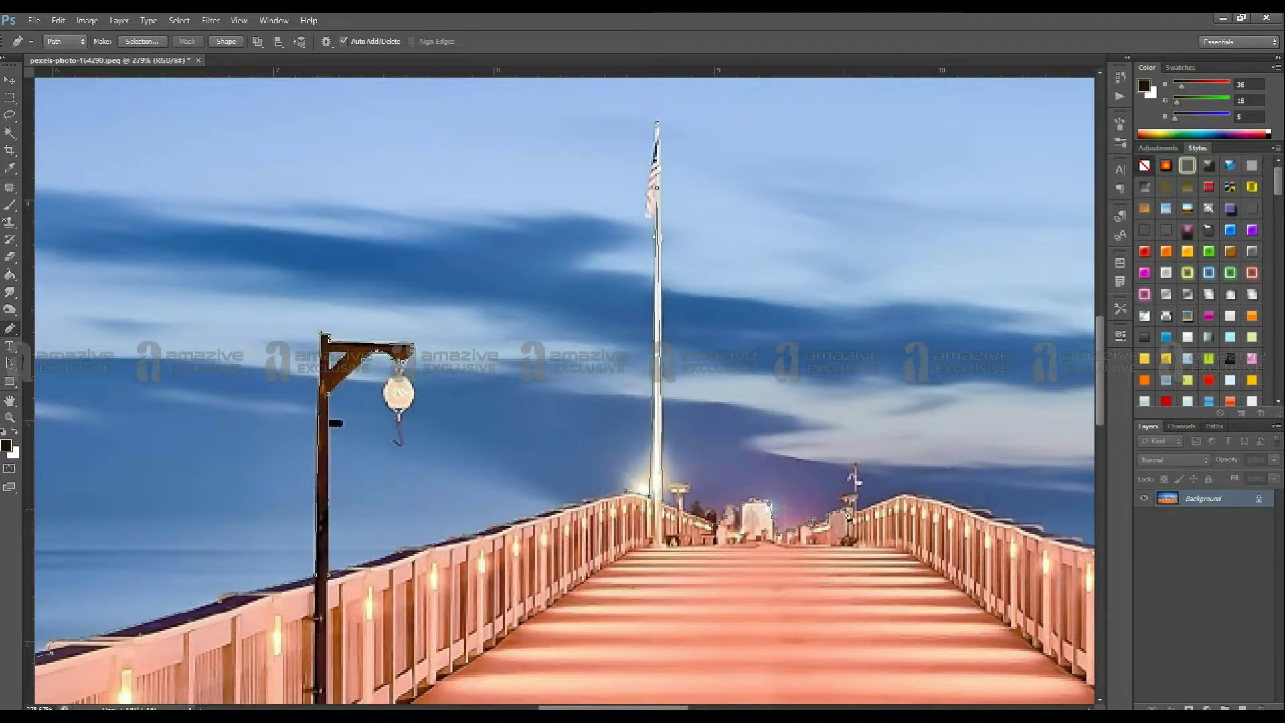
left_click_drag(843, 517, 486, 387)
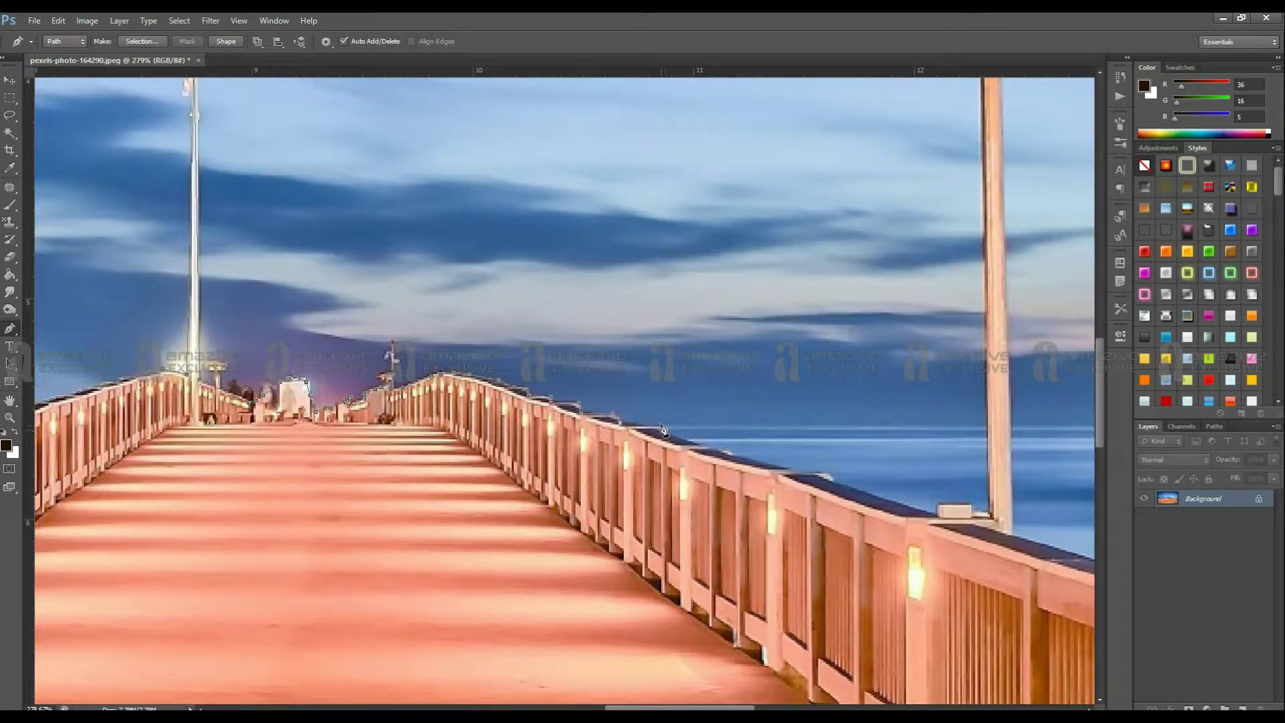
mouse_move(736, 462)
left_mouse_down()
mouse_move(546, 209)
mouse_move(546, 221)
left_mouse_up()
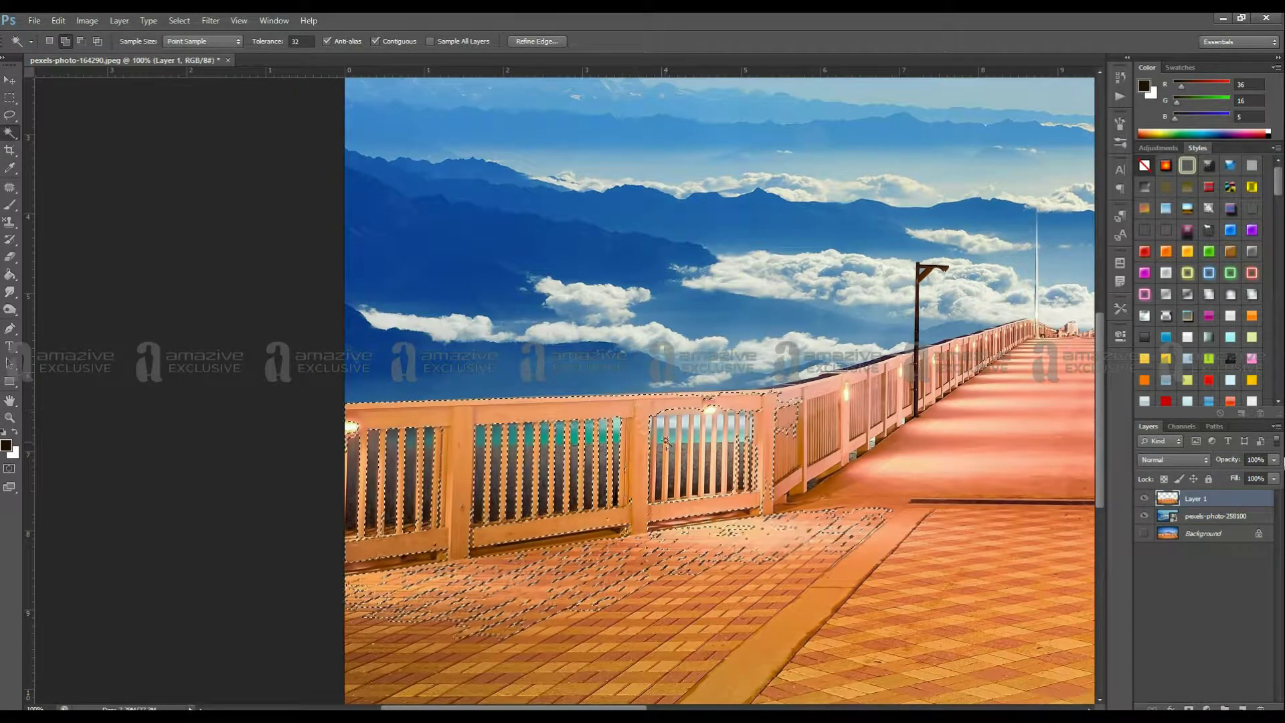
- Select the pier railing with Quick Selection, removing the gaps between the balusters
scroll(667, 442, "up", 3)
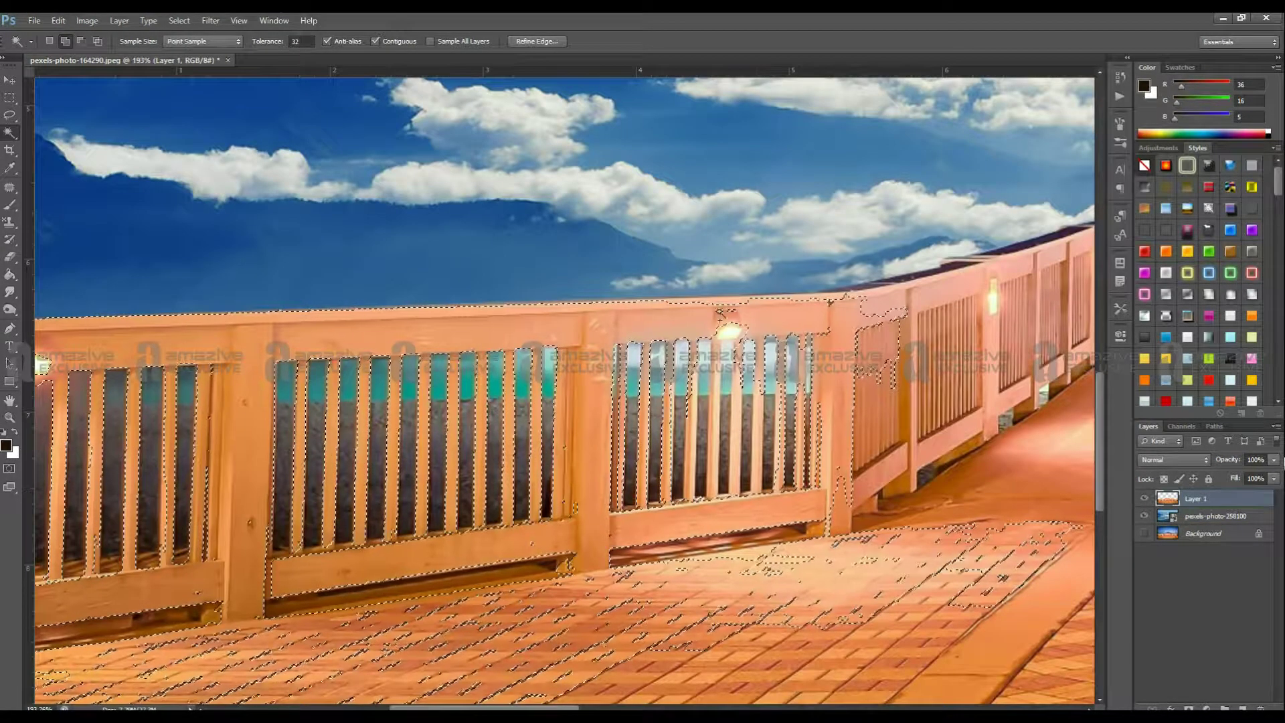
key("shift+w")
scroll(659, 457, "down", 2)
left_click(659, 458)
key("bracketleft")
key("bracketleft")
mouse_move(633, 298)
left_mouse_down()
mouse_move(703, 292)
mouse_move(811, 333)
left_mouse_up()
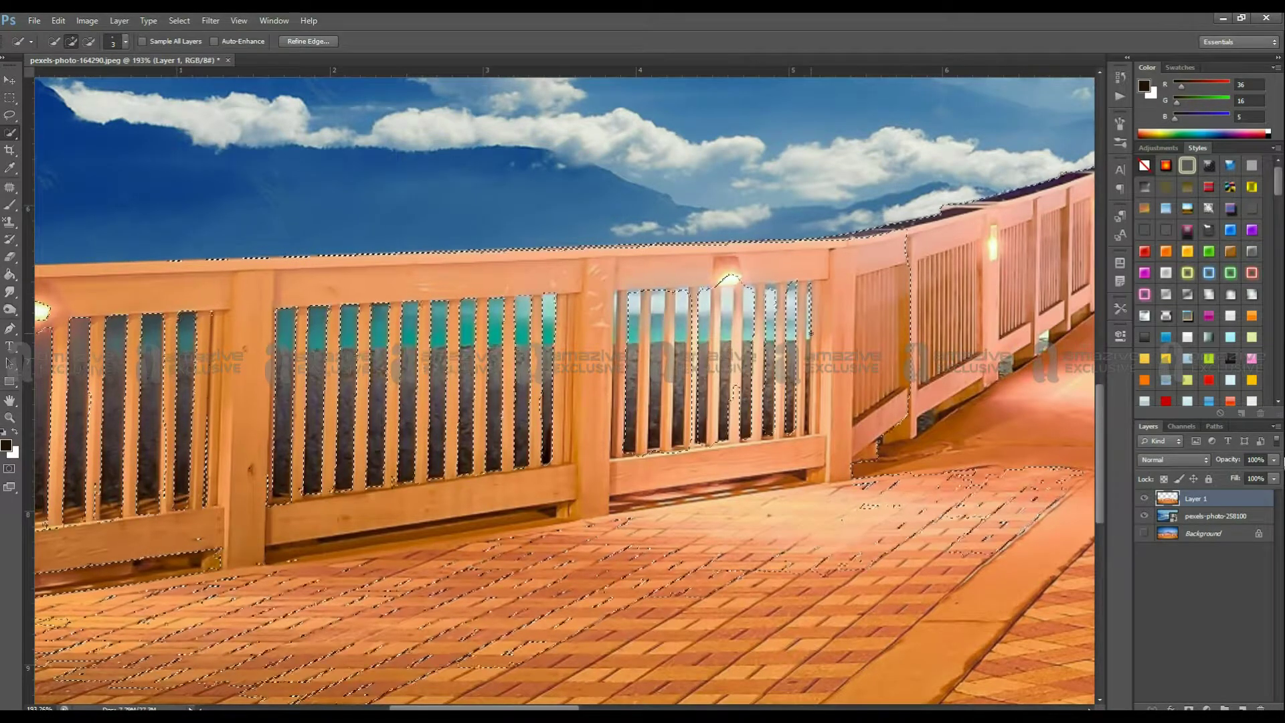
- Copy the railing to its own layer, desaturate it and start a Curves adjustment
key("ctrl+j")
key("ctrl+u")
key("Return")
key("ctrl+m")
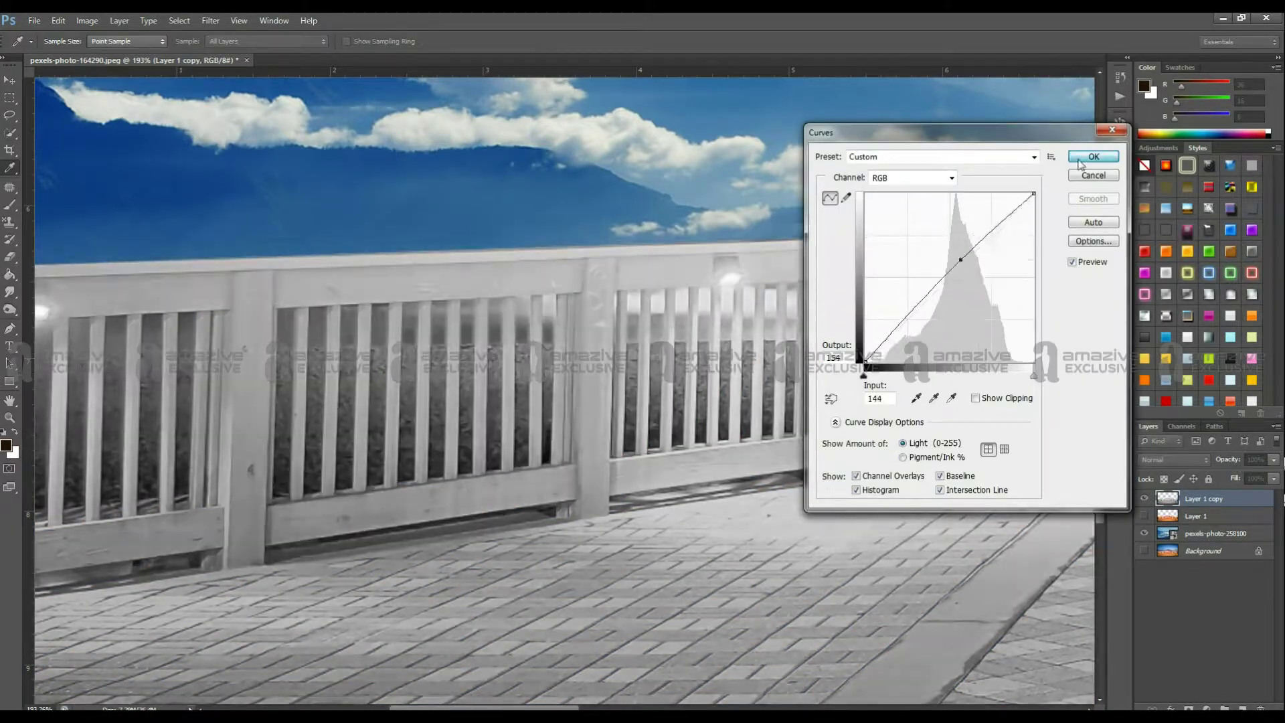
- Dismiss the Curves dialog and drop the black-and-white railing copy
left_click(1080, 161)
key("w")
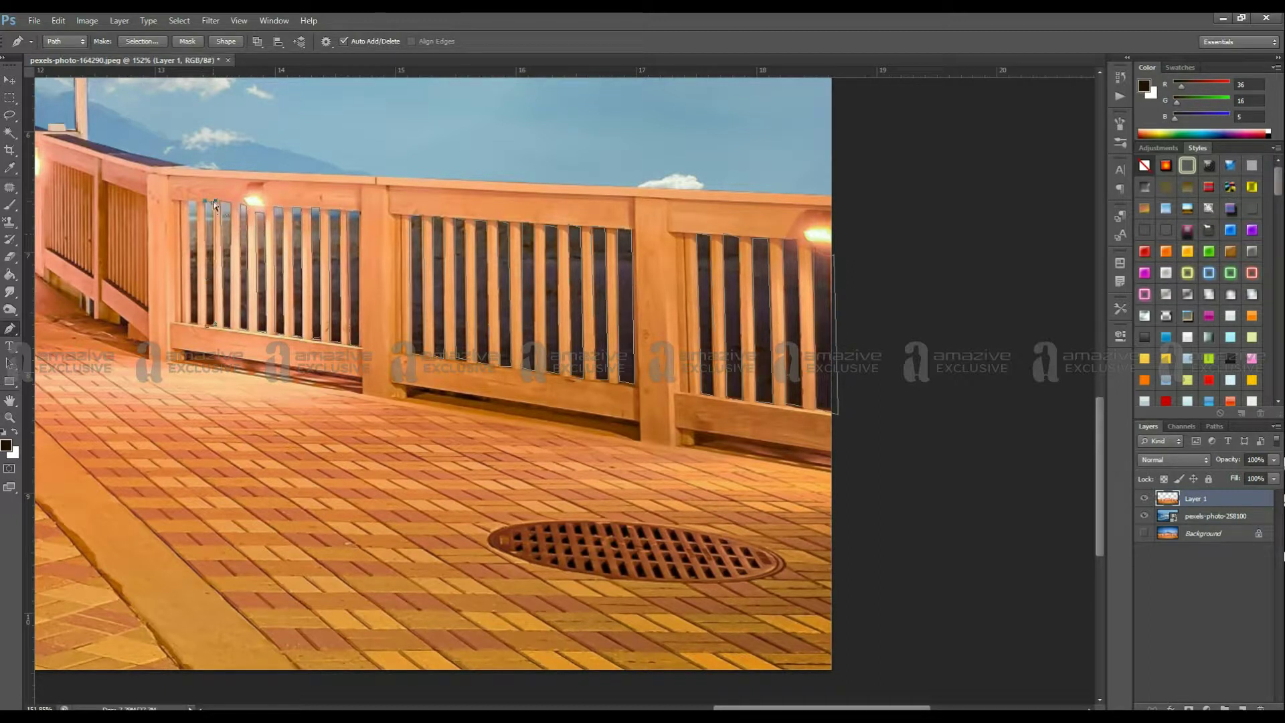
- Delete the sea between the railing balusters using two path-based selections, then fit the view
scroll(197, 206, "down", 5)
scroll(367, 446, "left", 15)
scroll(367, 445, "up", 5)
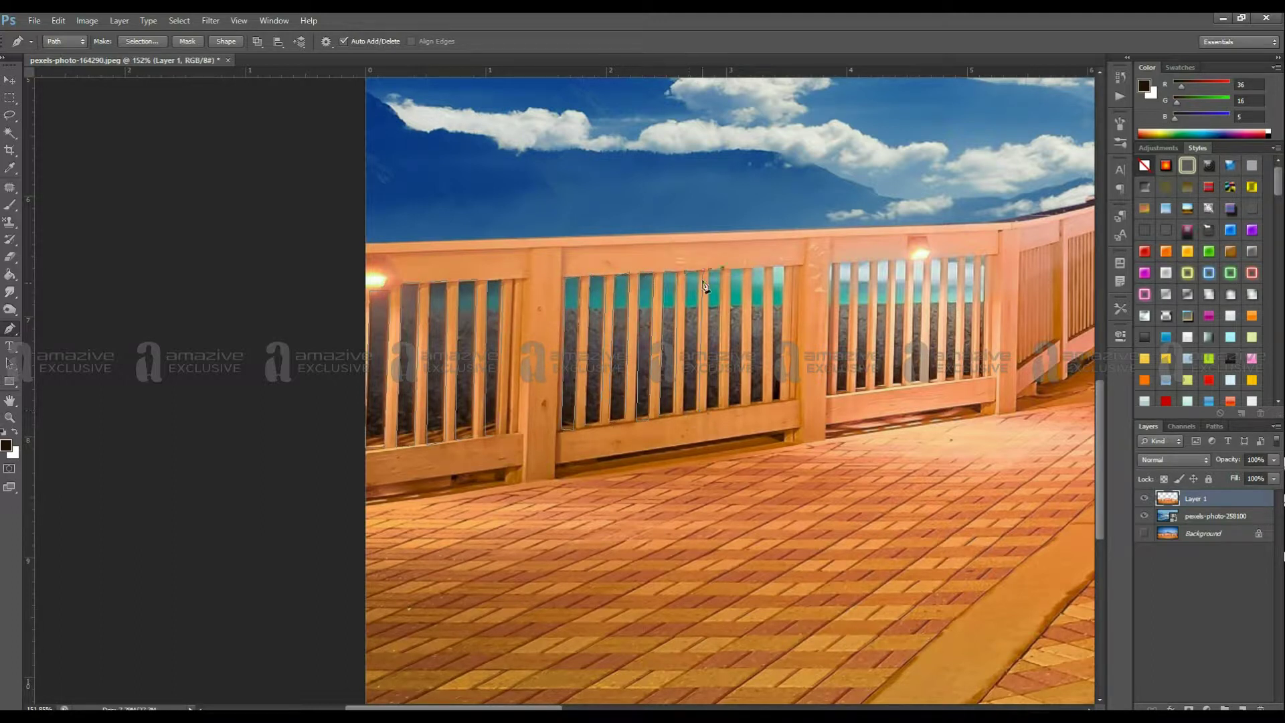
key("ctrl+Return")
key("Delete")
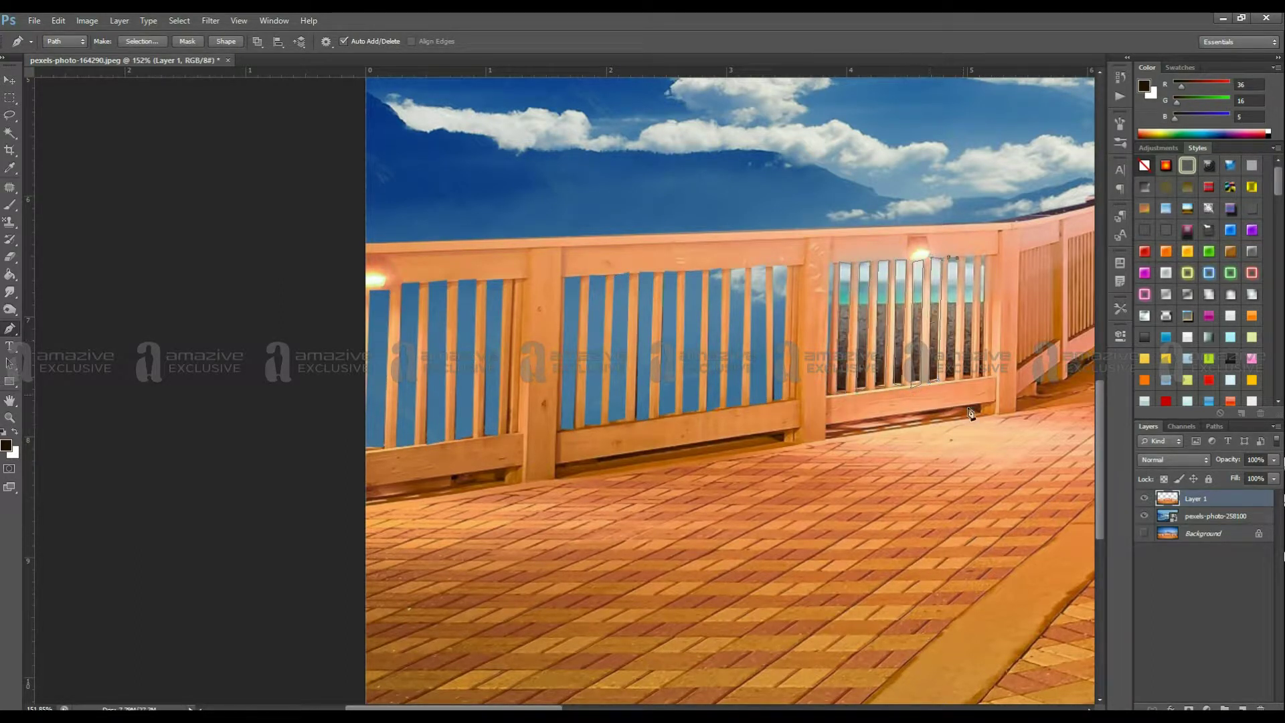
key("ctrl+Return")
key("Delete")
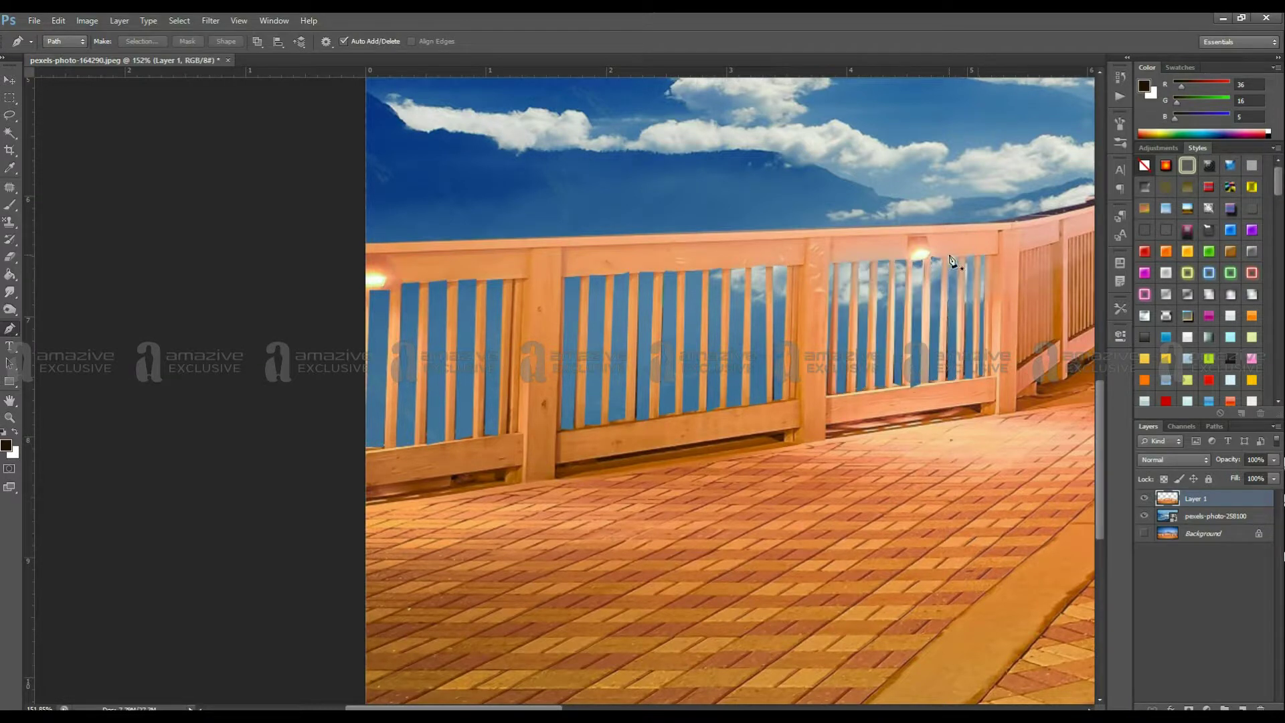
key("ctrl+0")
key("v")
key("ctrl+0")
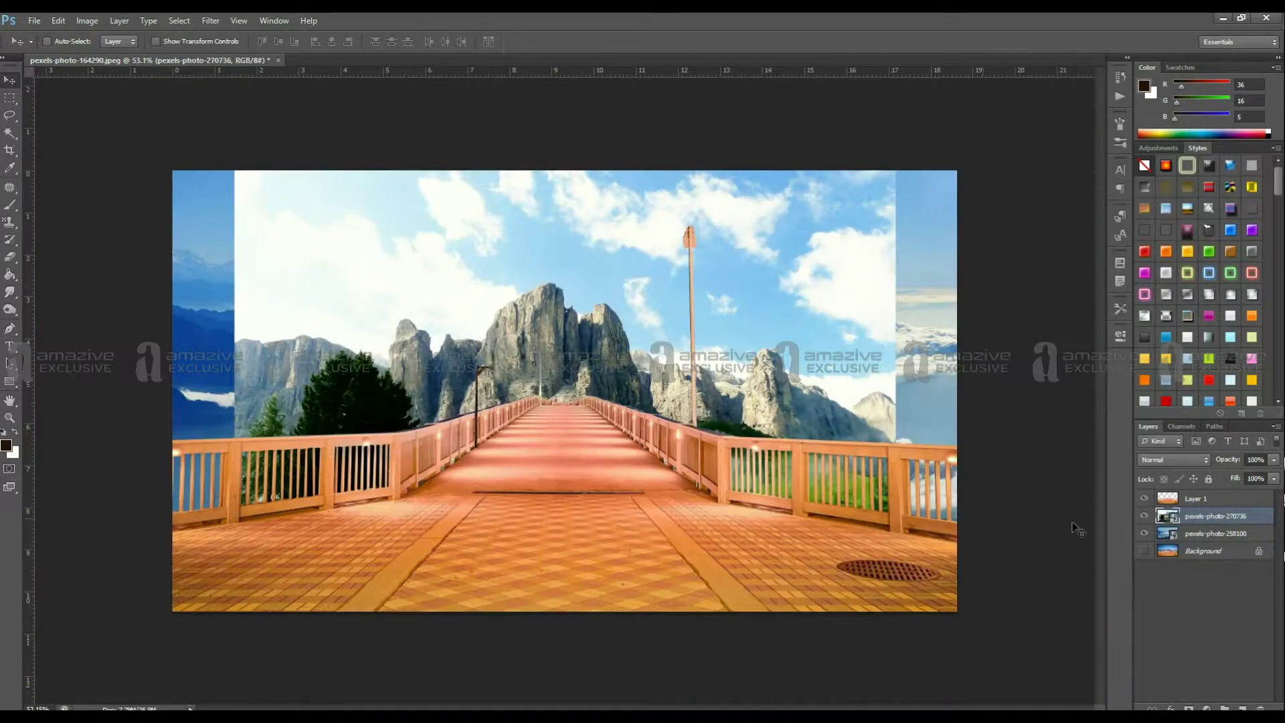
- Place the rocky mountain photo, remove its sky and lift the peaks onto their own layer
key("w")
left_click(347, 225)
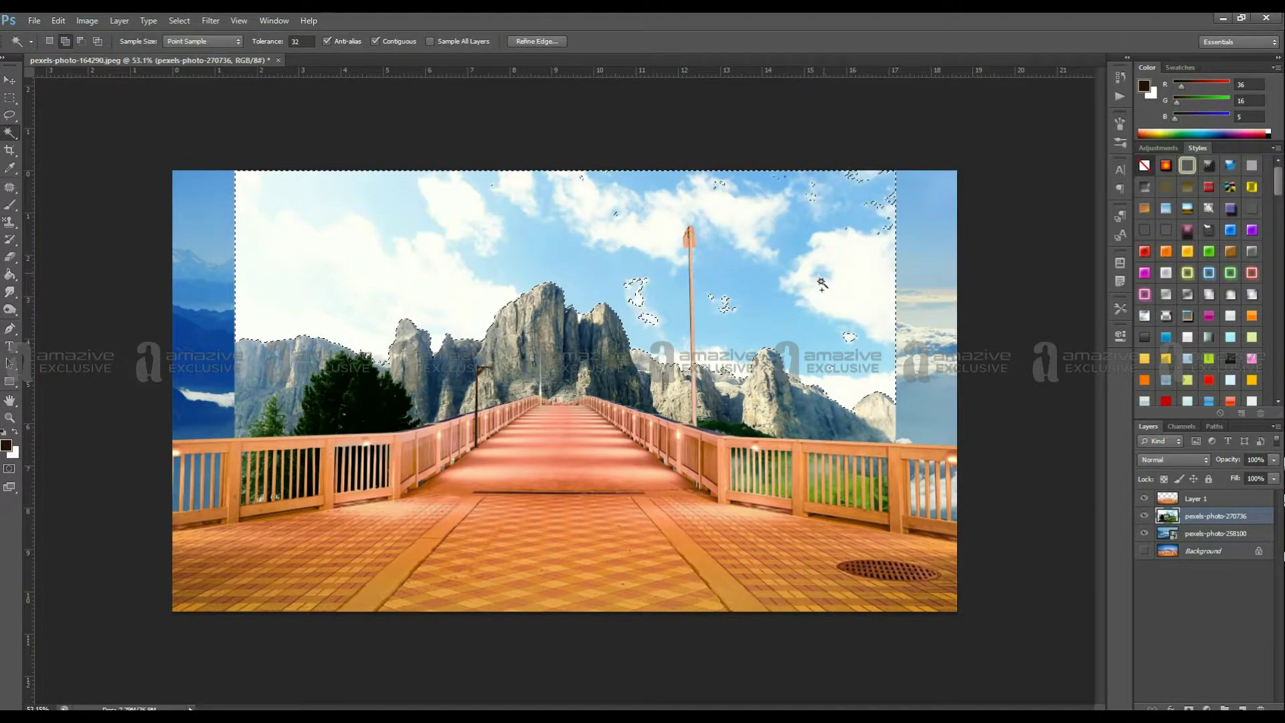
key("shift+w")
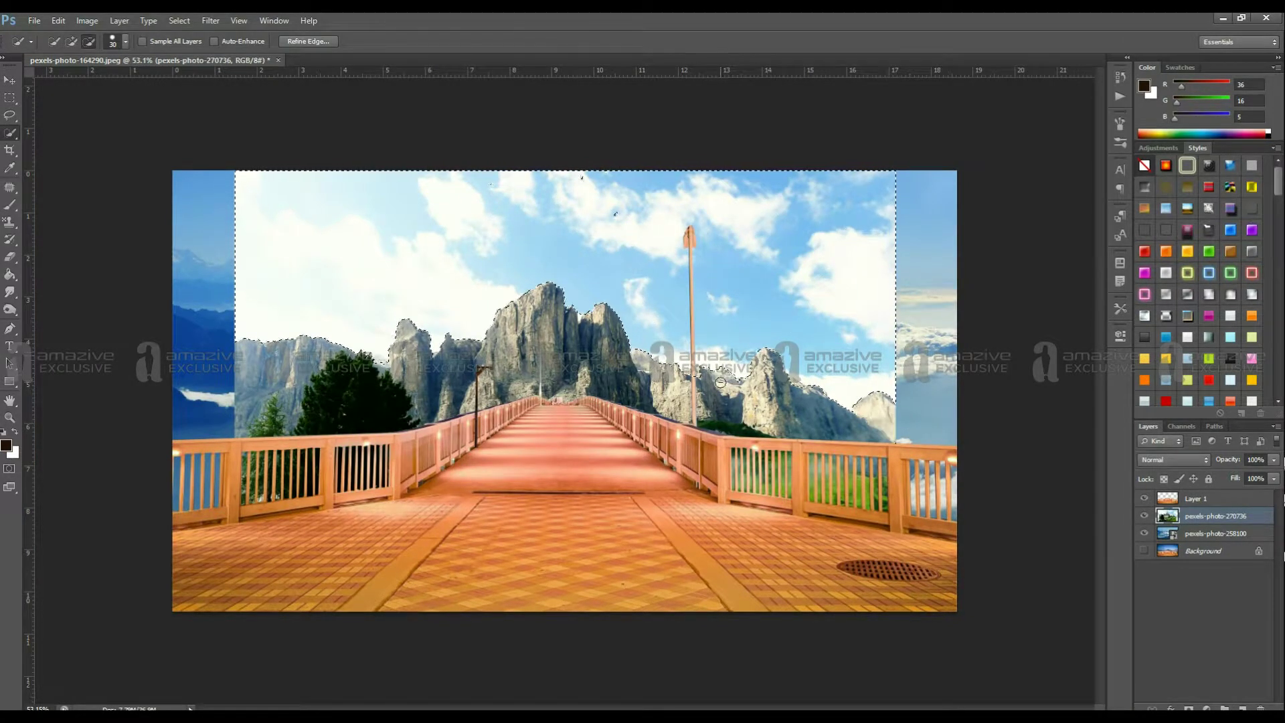
key("ctrl+shift+i")
key("ctrl+j")
key("v")
mouse_move(675, 371)
left_mouse_down()
mouse_move(659, 343)
mouse_move(670, 194)
left_mouse_up()
- Erase the mountains' base into the clouds and position the peaks behind the pier
key("e")
left_click_drag(870, 302, 402, 348)
left_click_drag(302, 302, 828, 328)
key("v")
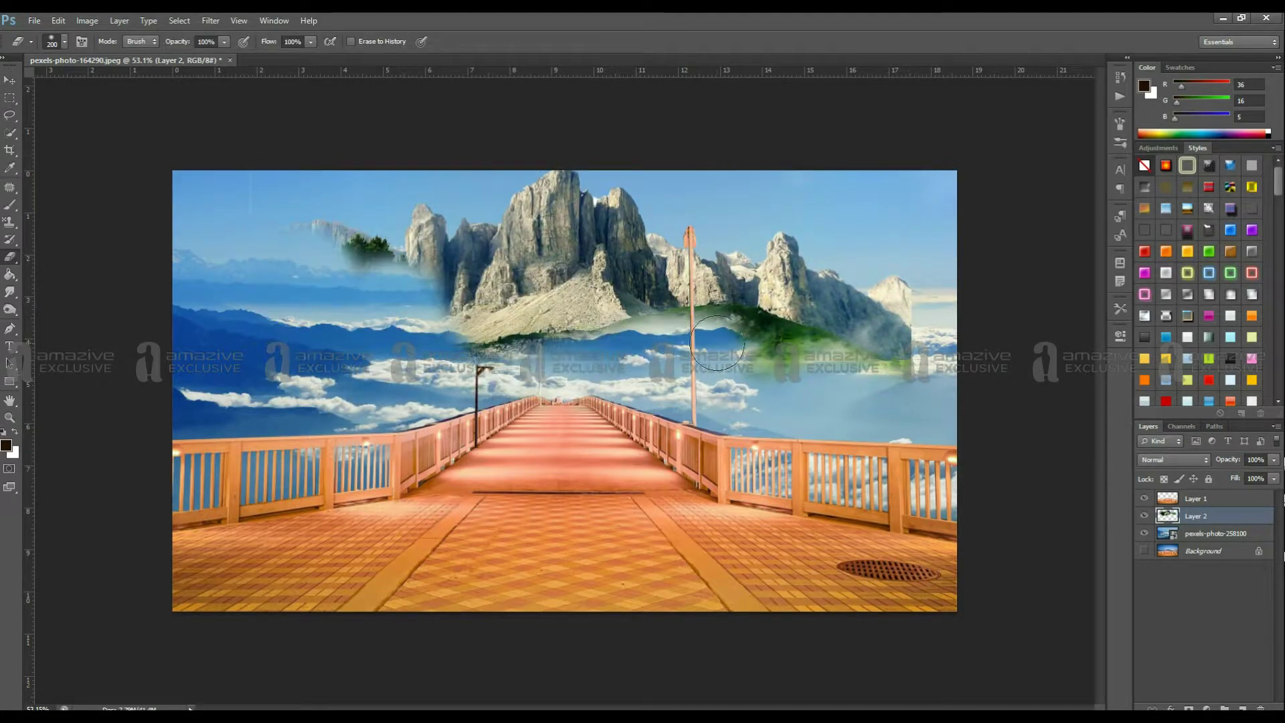
left_click_drag(716, 184, 716, 305)
key("e")
key("v")
left_click_drag(669, 375, 574, 342)
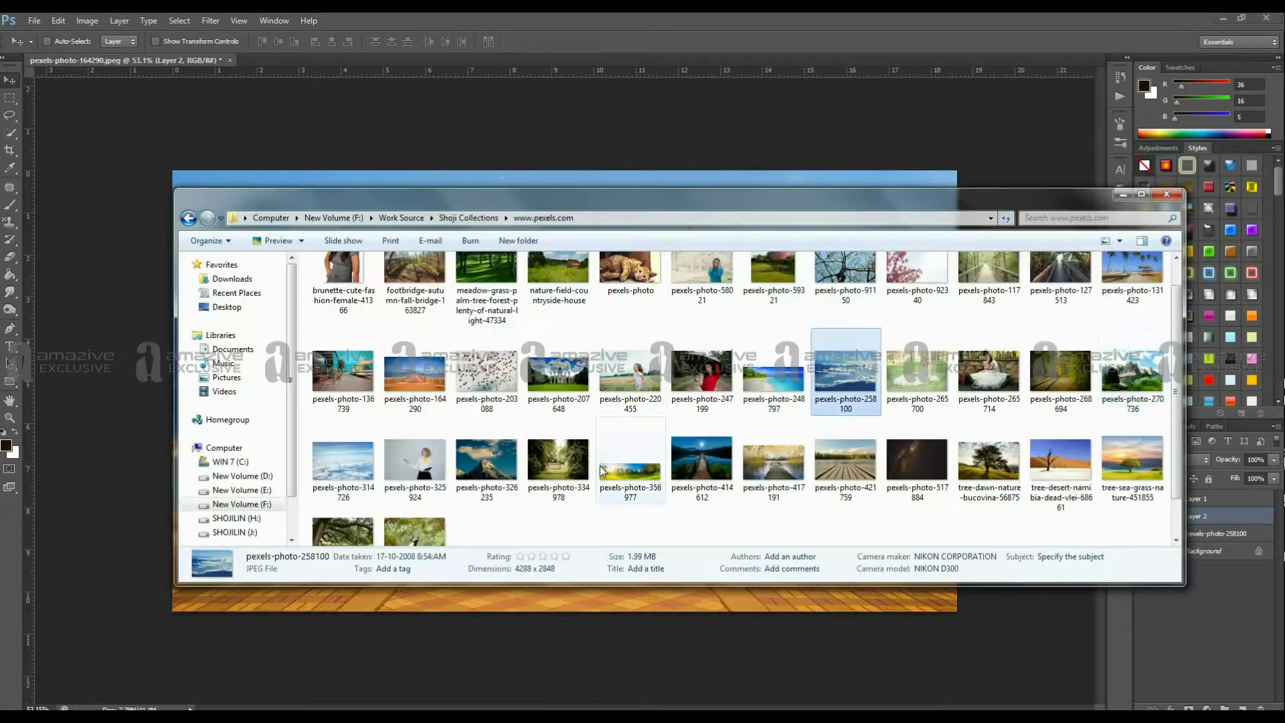
- Drop the cloud sky photo beneath the mountains and add a warming Curves layer
left_click_drag(850, 369, 935, 497)
left_click_drag(1216, 516, 1215, 541)
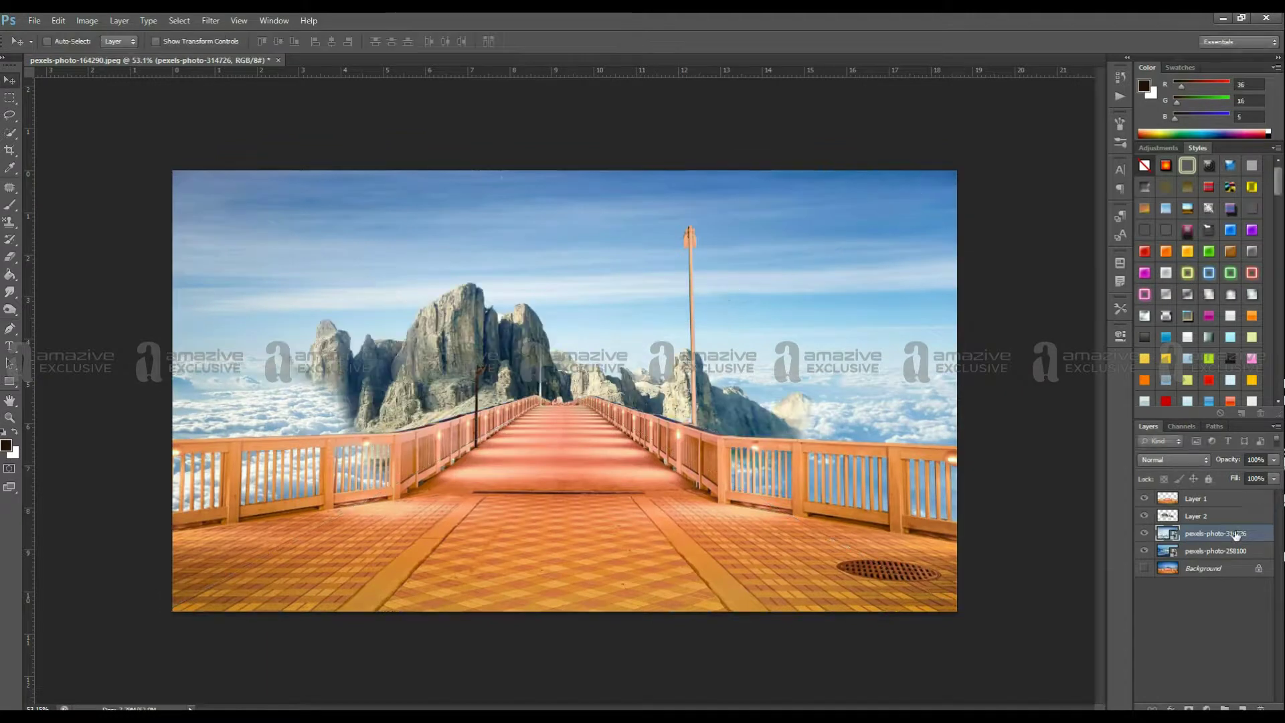
left_click_drag(658, 477, 817, 411)
left_click_drag(1031, 455, 1045, 428)
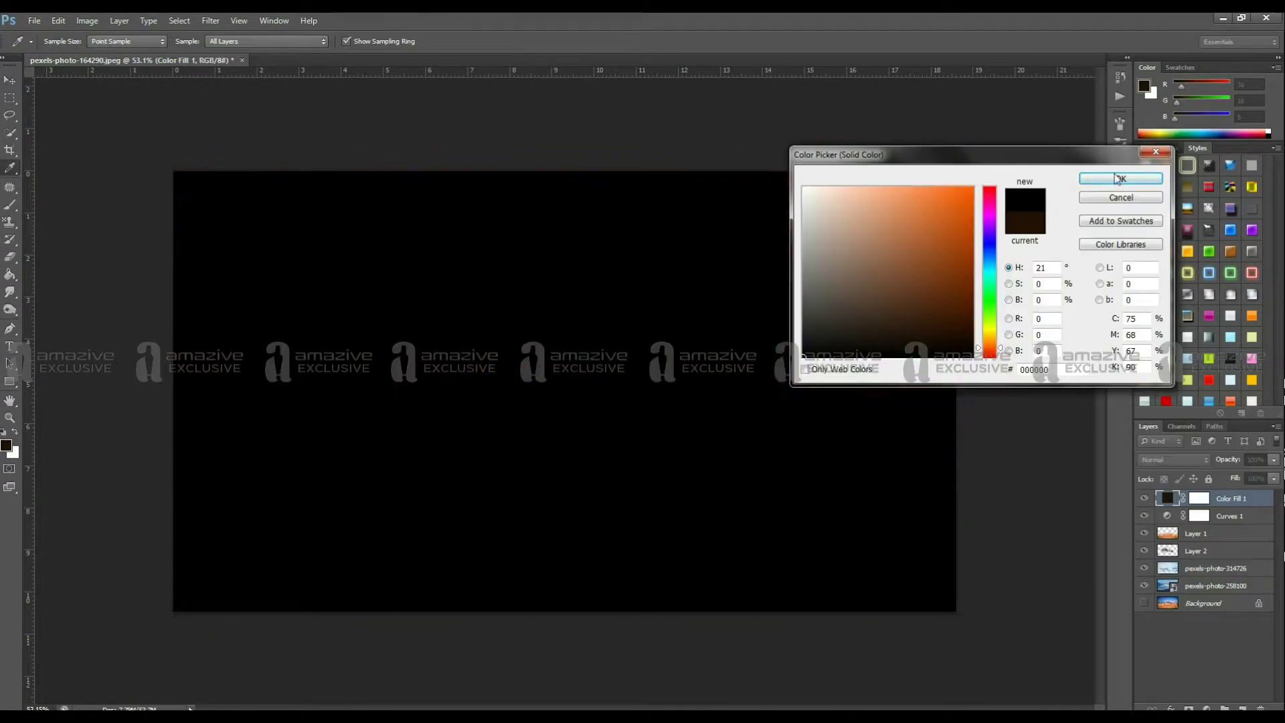
- Add a black Color Fill vignette, painting the centre clear on its mask
left_click(1122, 175)
key("b")
left_click(554, 385)
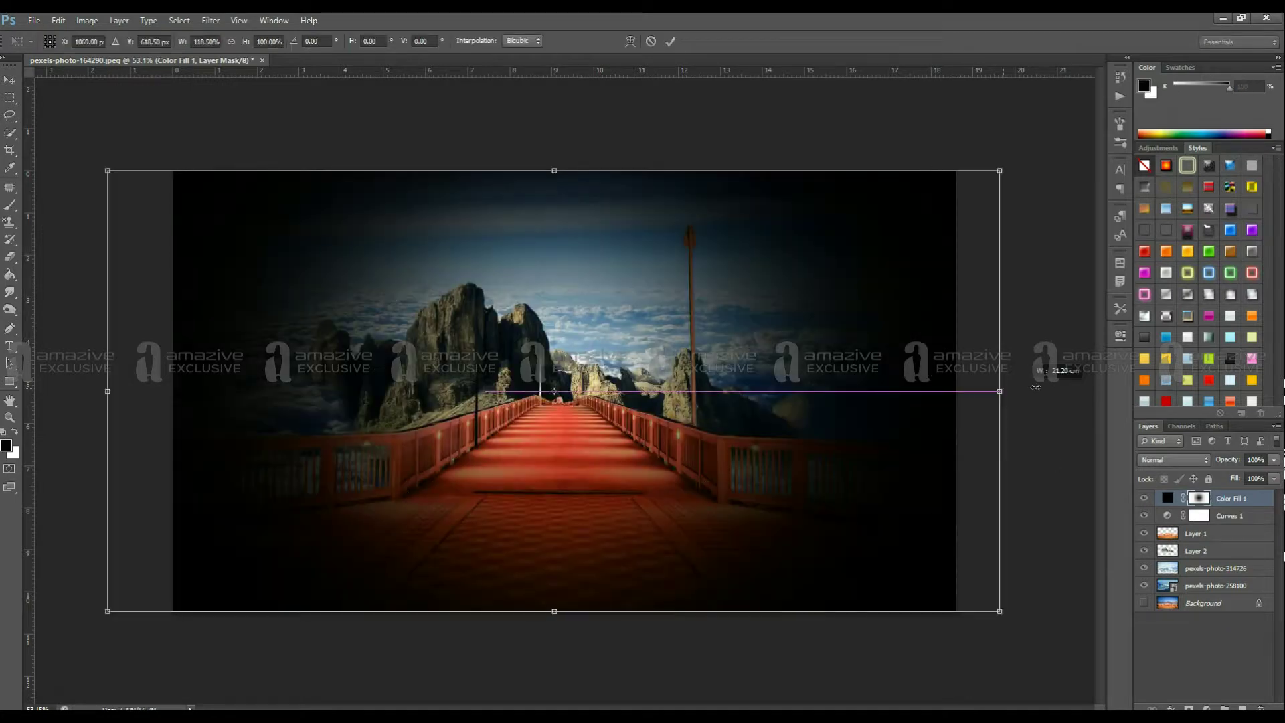
left_click(1144, 516)
scroll(1179, 460, "down", 5)
scroll(1179, 460, "up", 18)
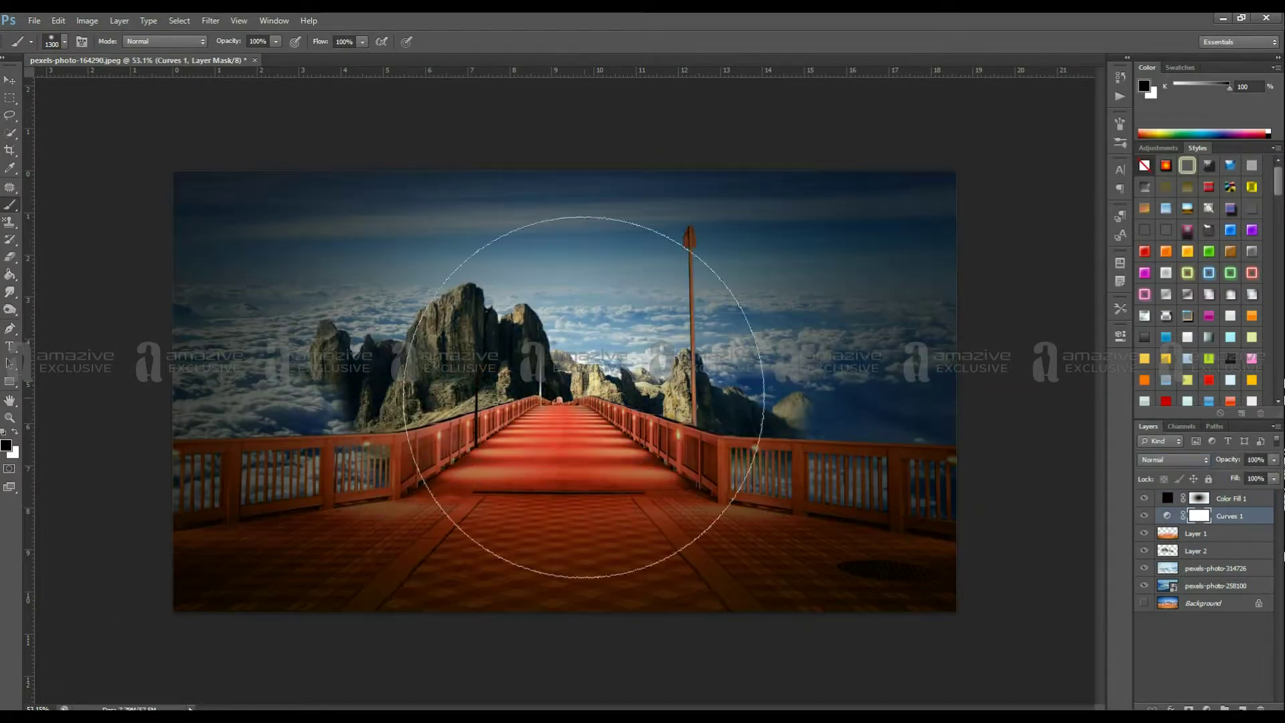
key("ctrl+t")
key("Return")
- Add a dark blue fill layer in Color blend mode to tint the scene cold blue
left_click(1138, 534)
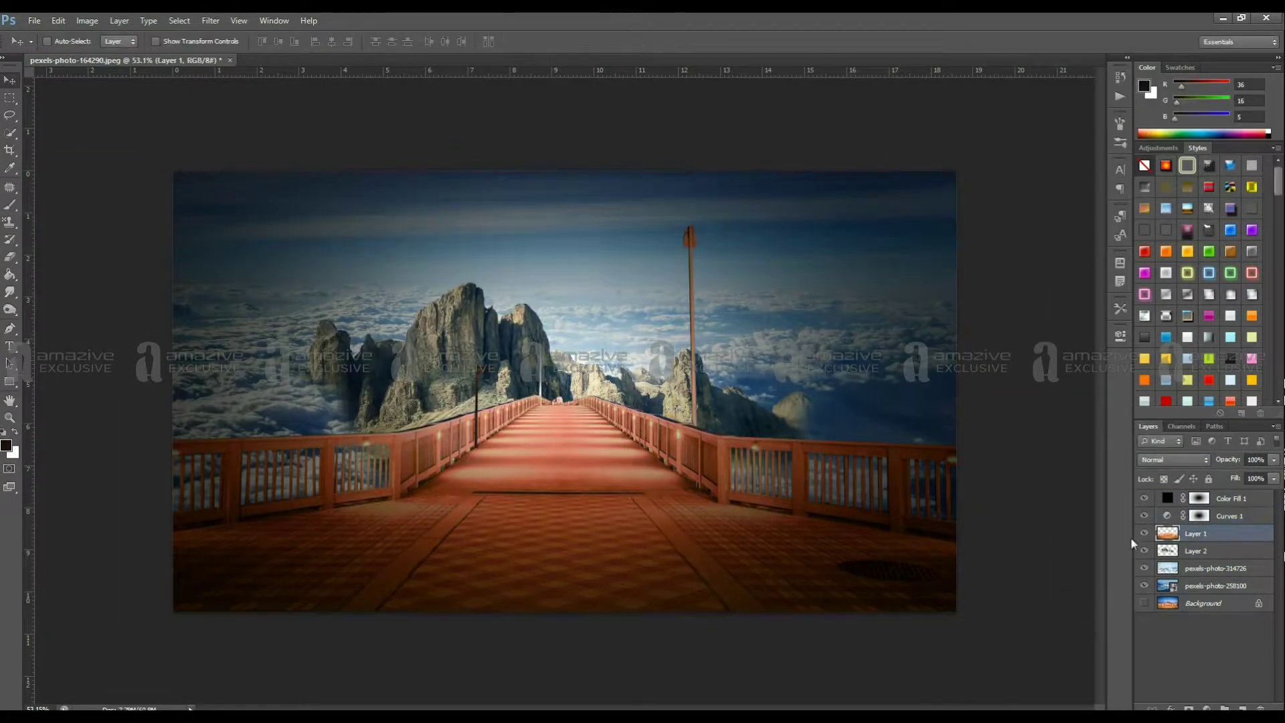
left_click(1189, 709)
scroll(1165, 460, "down", 20)
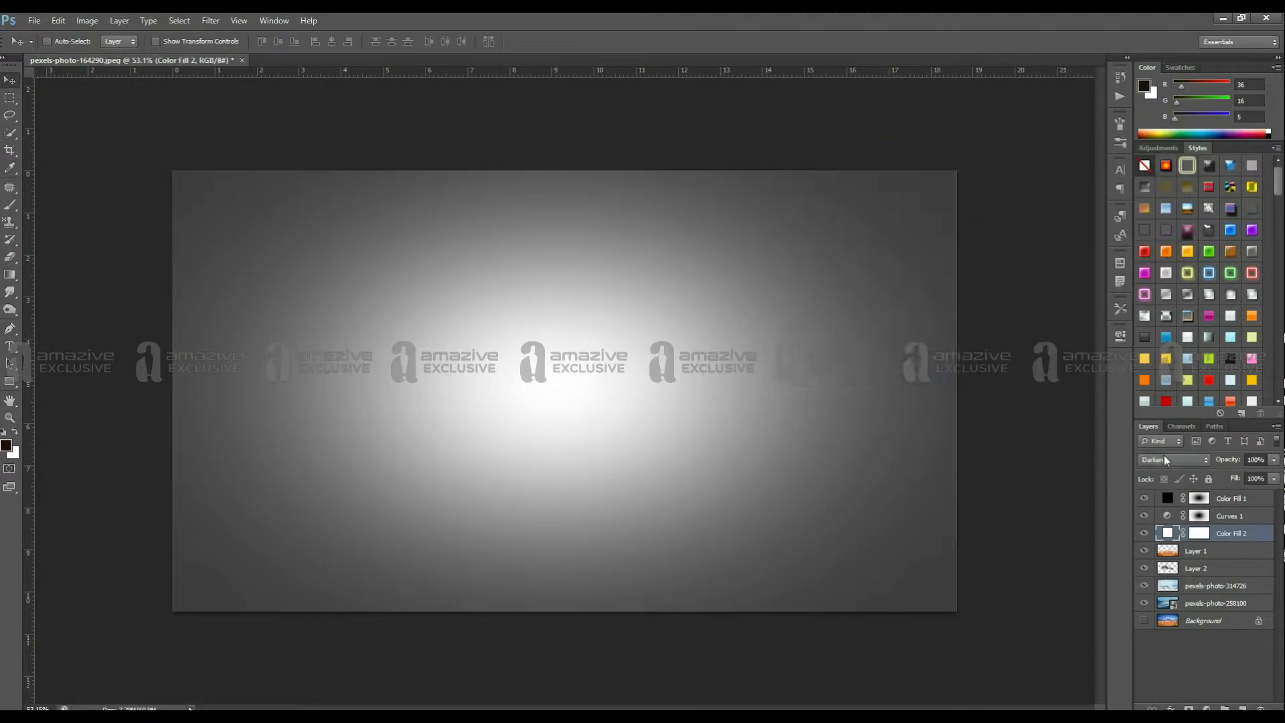
key("Return")
scroll(1175, 460, "down", 8)
scroll(1175, 460, "down", 8)
scroll(1175, 460, "down", 6)
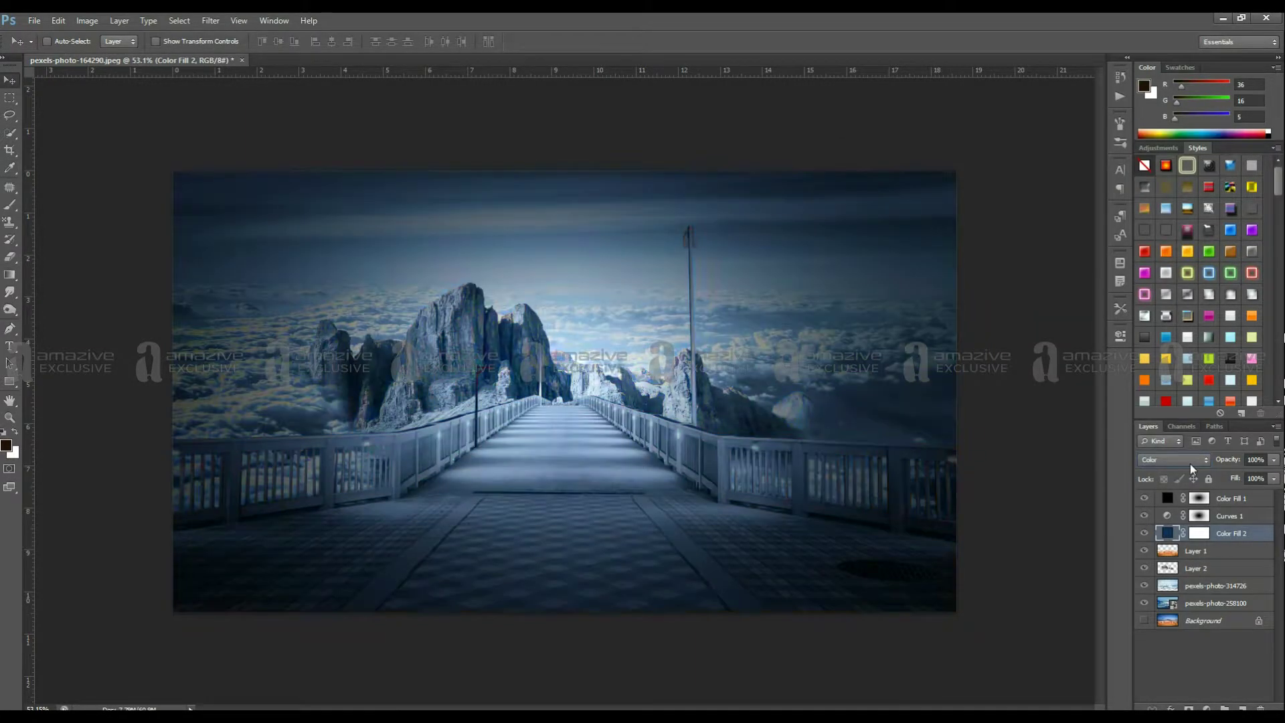
left_click(1217, 570)
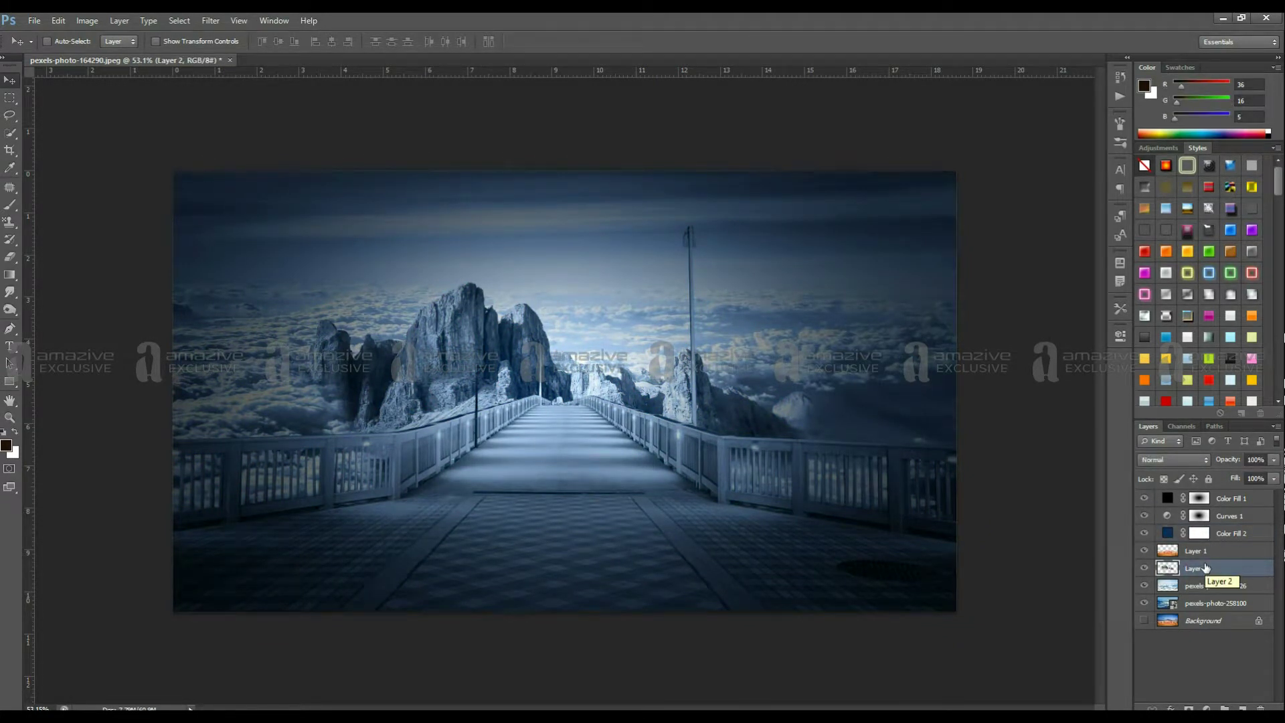
- Add a styled white glowing circle behind the peaks, resize it, and burn the rocks darker
left_click_drag(478, 328, 545, 396)
double_click(1232, 551)
left_click(1237, 184)
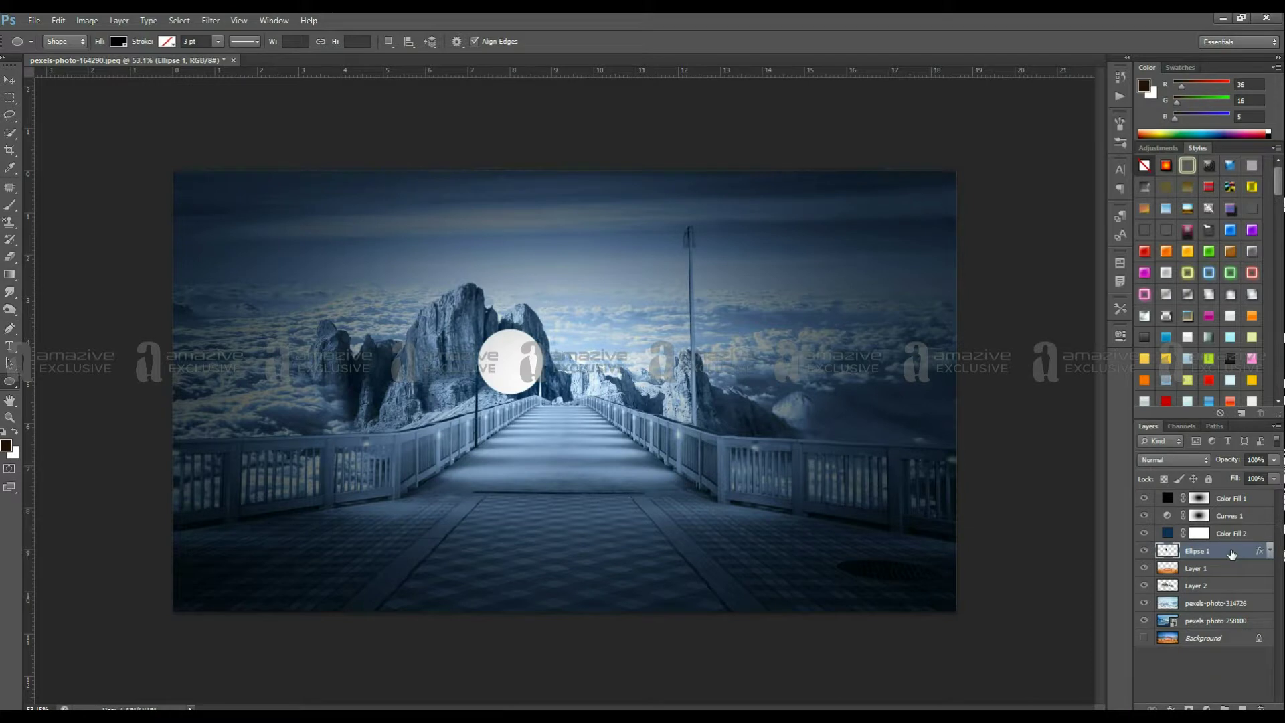
key("ctrl+t")
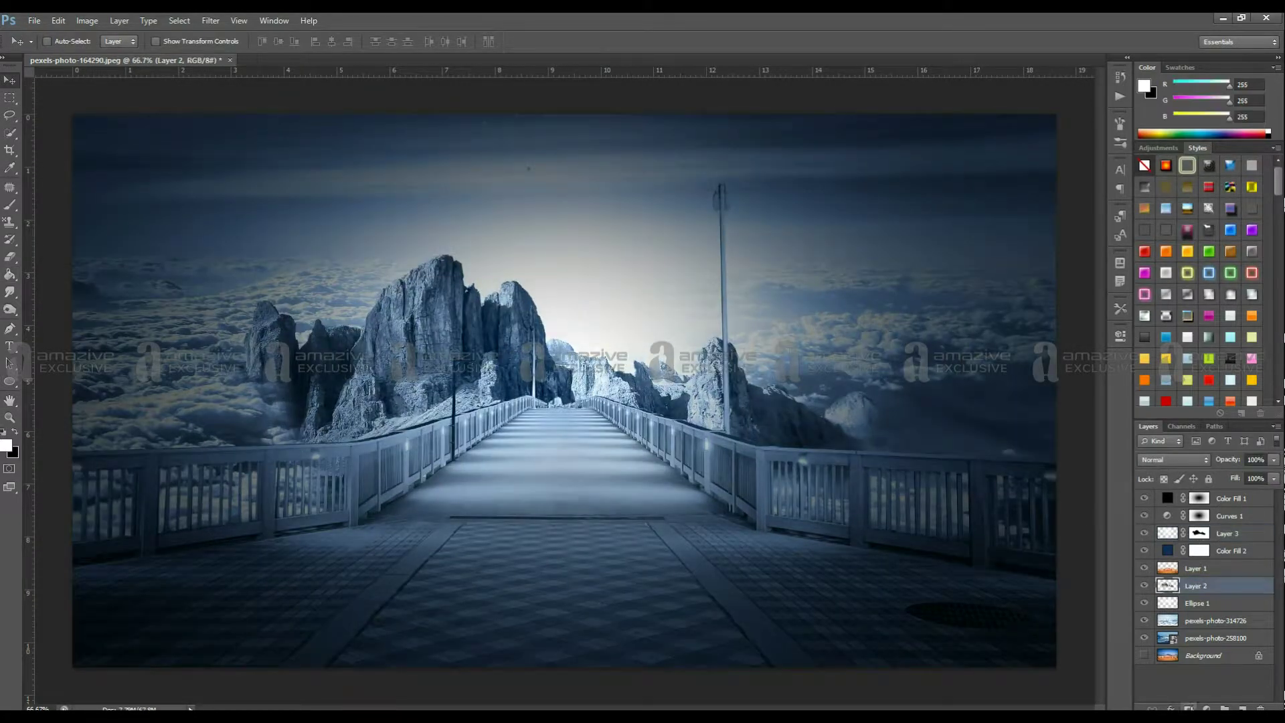
left_click_drag(390, 311, 860, 409)
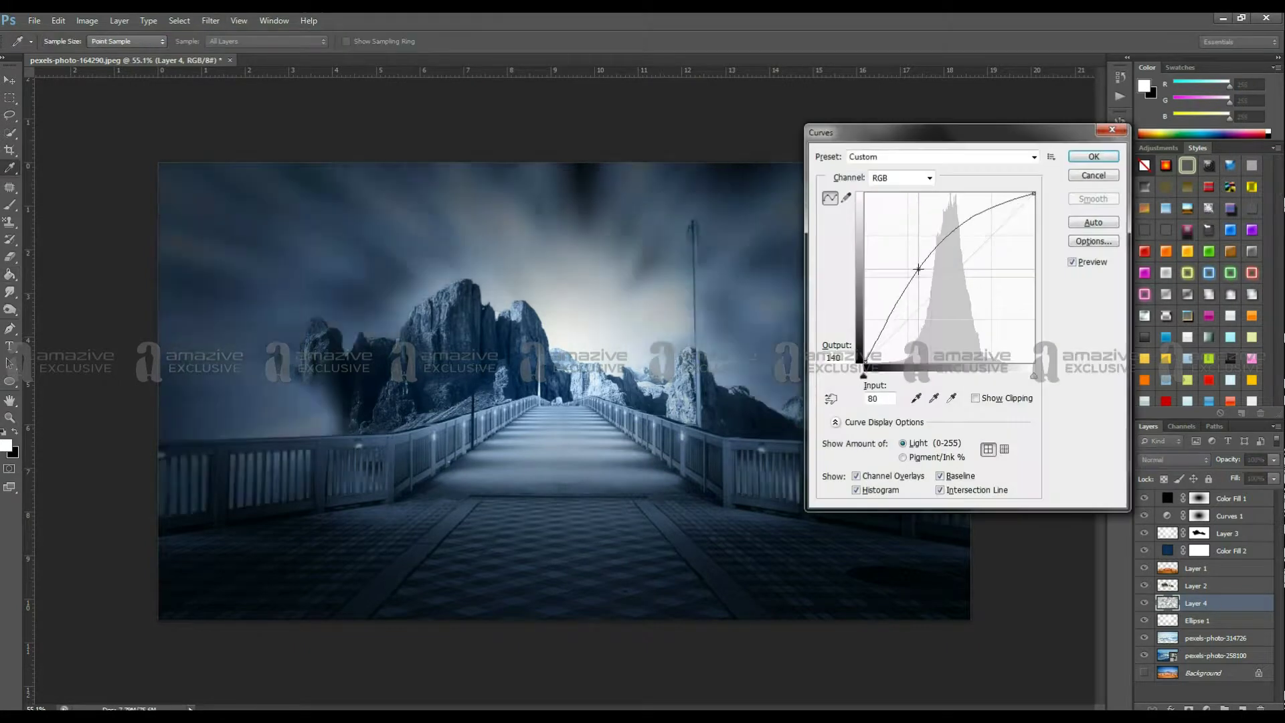
- Set the smoky Layer 4 to Multiply and dodge the edges of Layer 2's rocks
left_click(1171, 460)
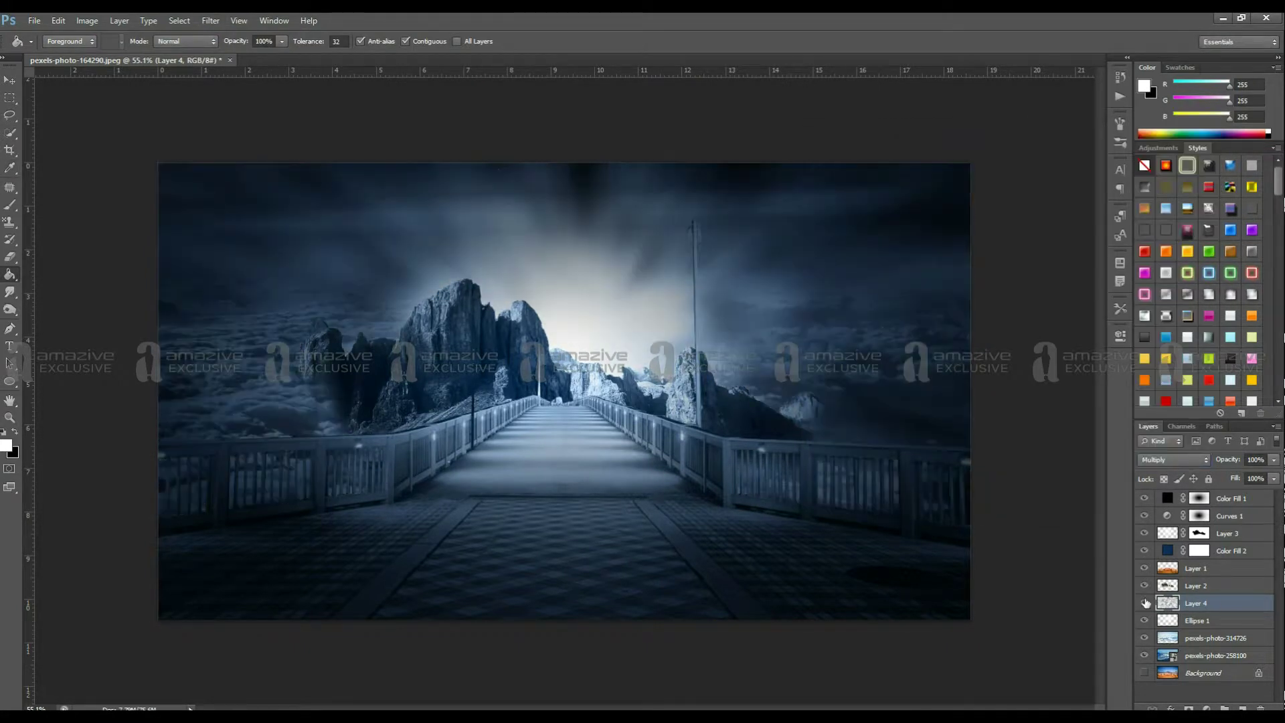
left_click(1237, 586)
key("o")
key("ctrl+plus")
key("ctrl+plus")
key("ctrl+plus")
left_click_drag(631, 436, 1025, 382)
scroll(364, 365, "down", 3)
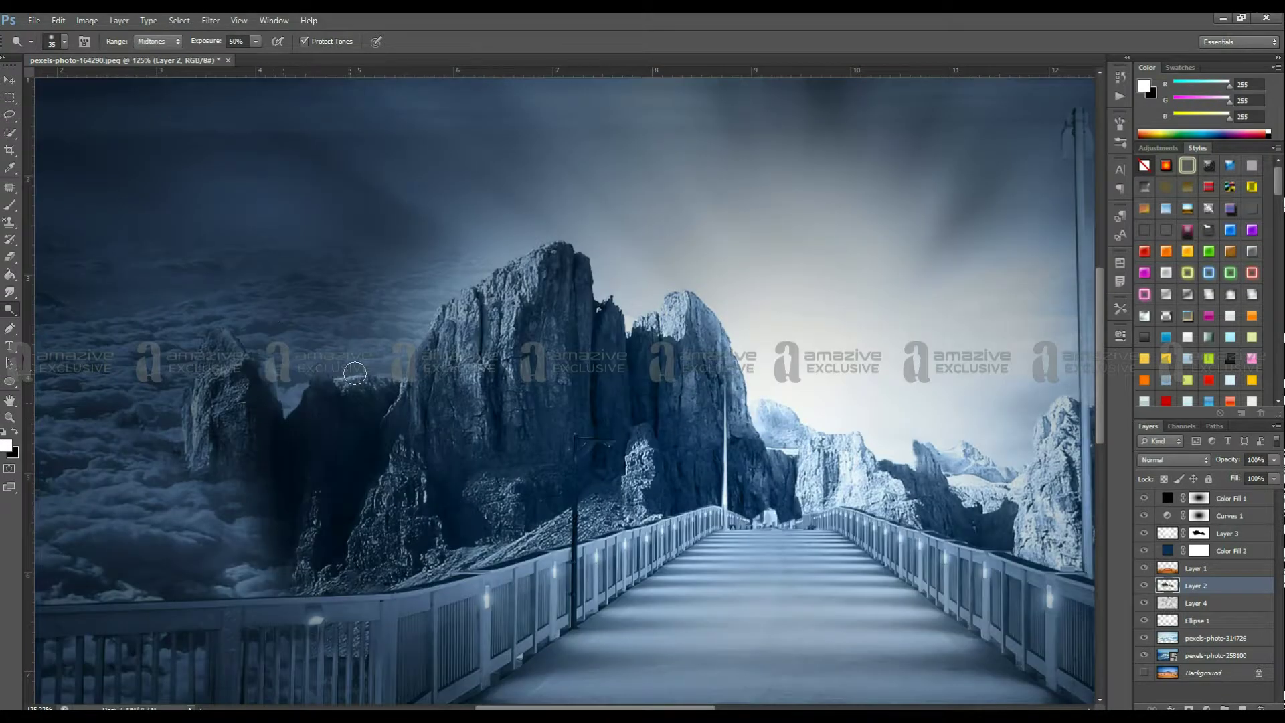
key("ctrl+0")
- Select the top Color Fill 1 layer and return to the pexels folder for another photo
key("v")
key("alt+bracketright")
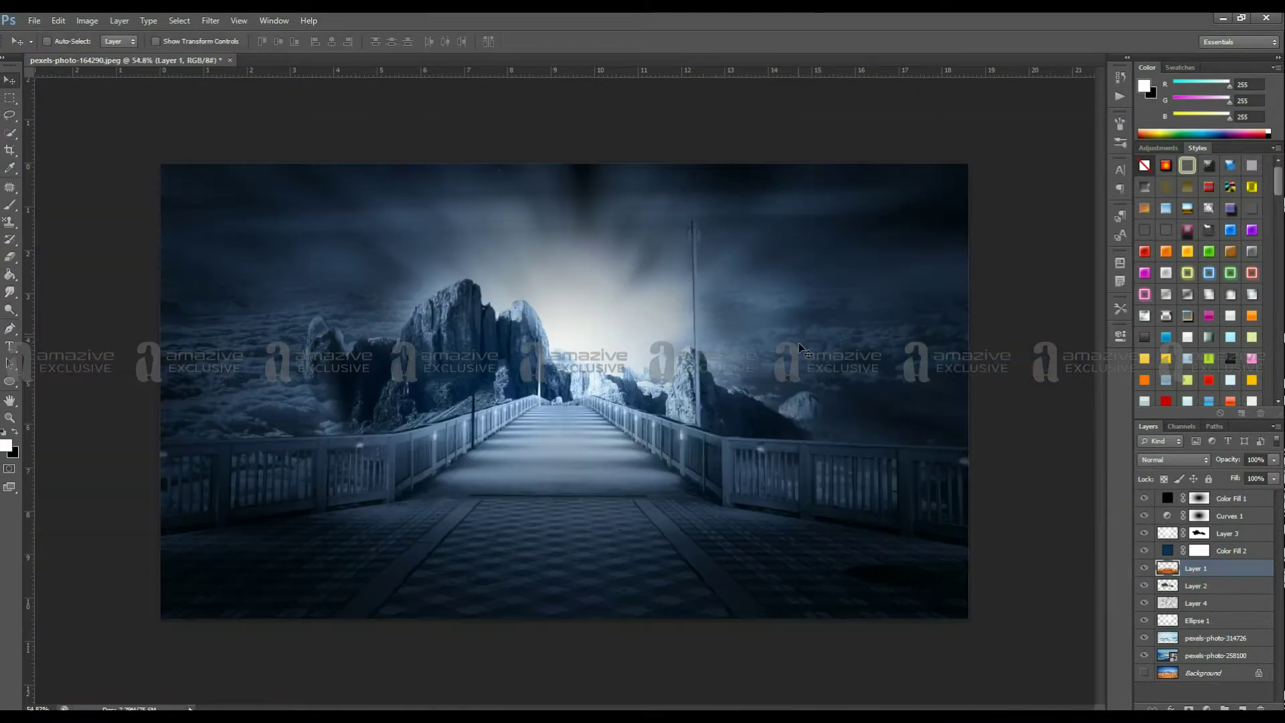
key("alt+period")
key("alt+Tab")
- Place birds photo pexels-photo-203088 in the upper right sky and add the wedding photo layer
scroll(736, 401, "down", 3)
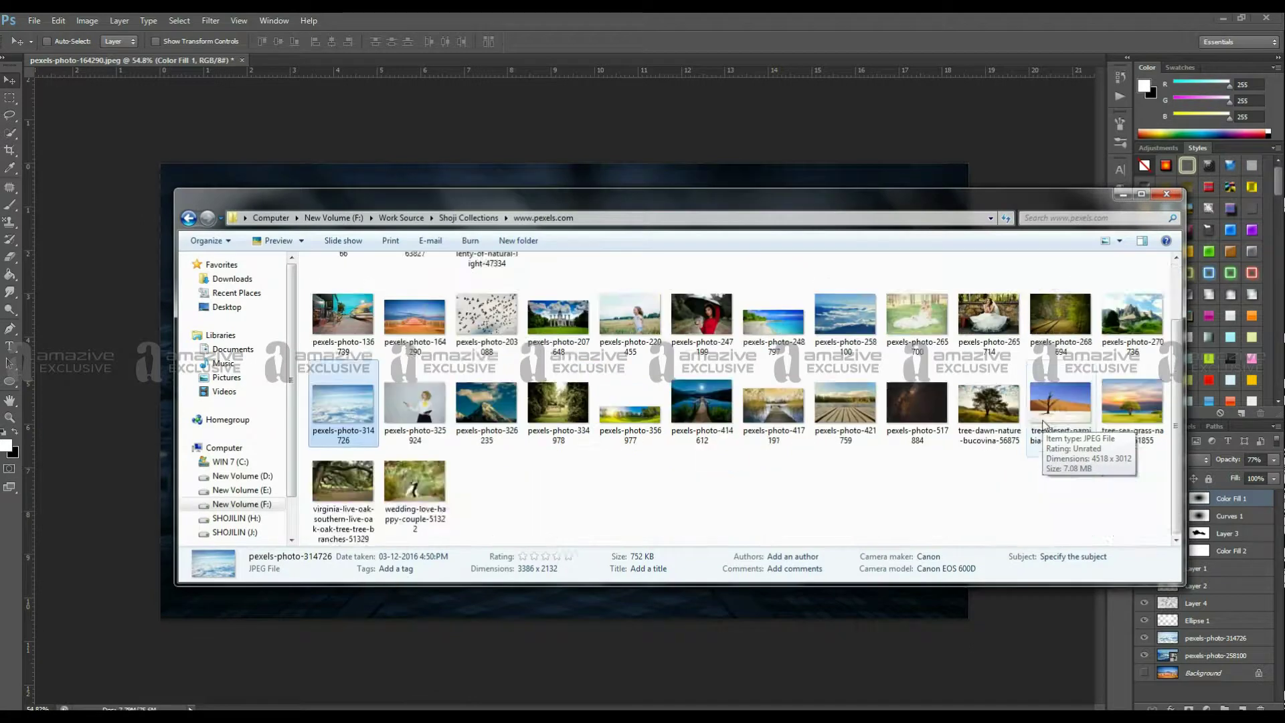
left_click(493, 312)
left_click_drag(494, 312, 563, 388)
key("ctrl+m")
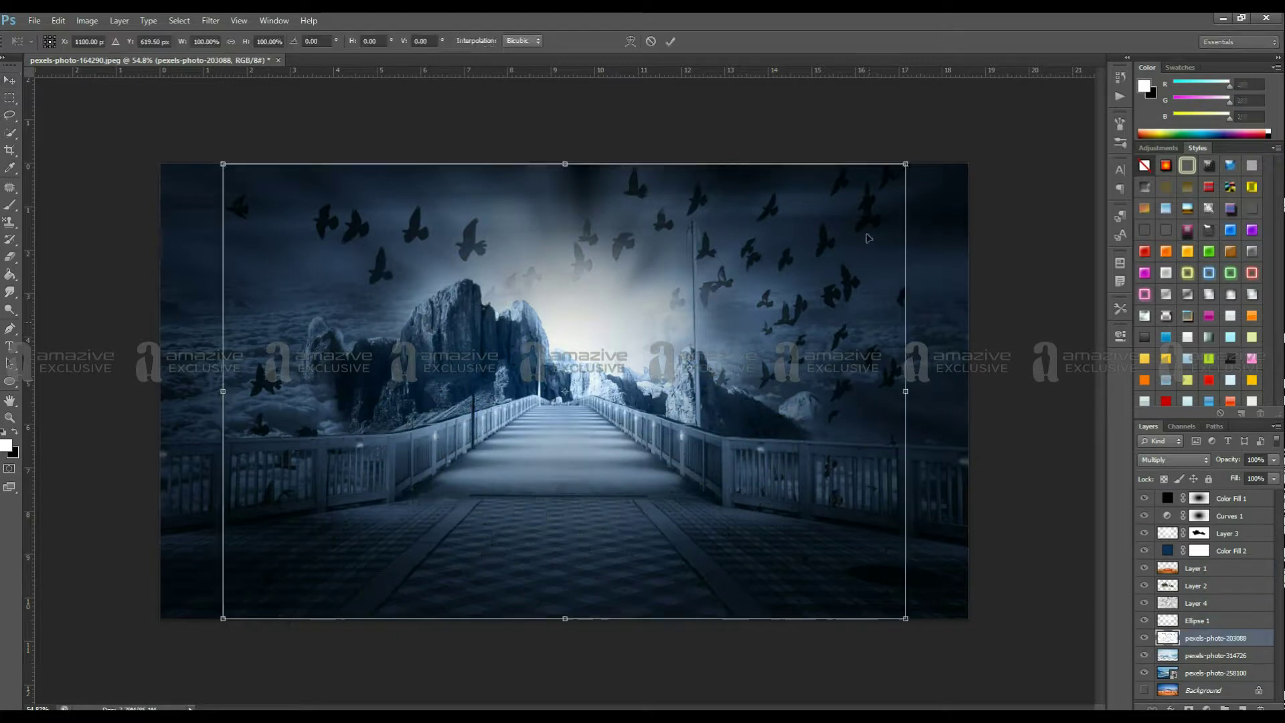
left_click_drag(886, 256, 797, 308)
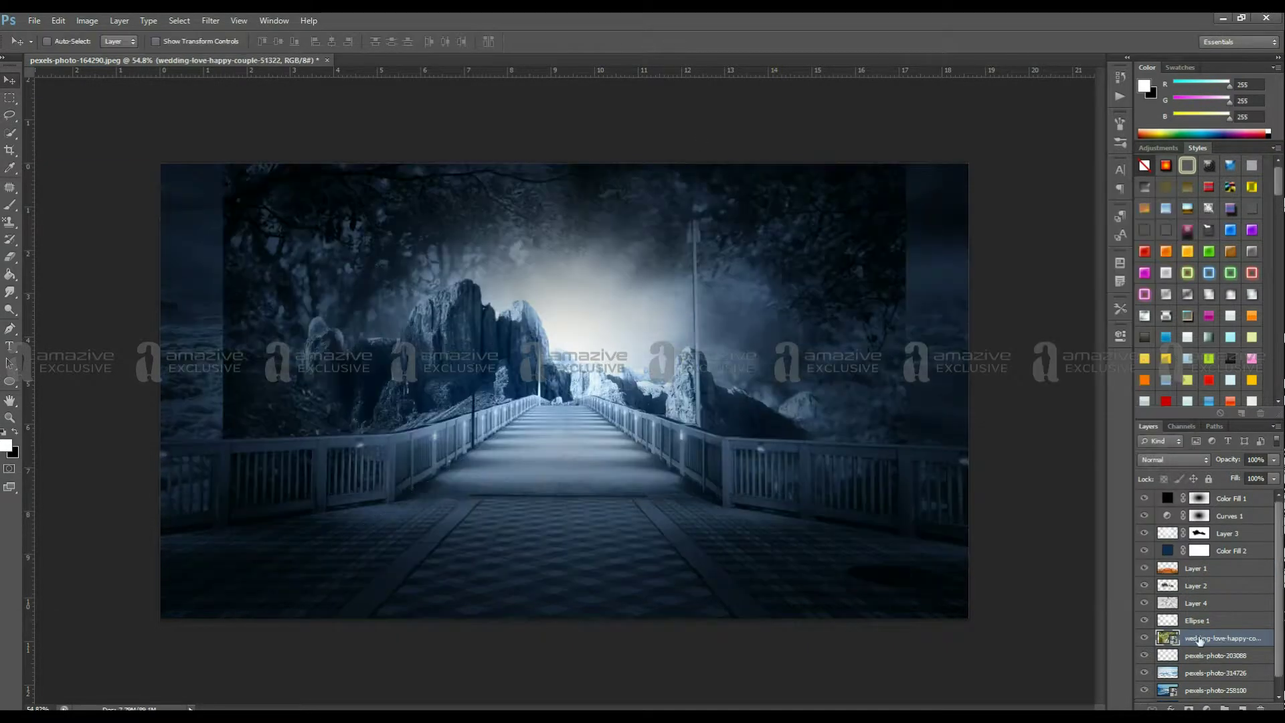
left_click_drag(1200, 641, 1201, 495)
- Quick-select the wedding couple, including the bride's hair, and refine the selection's edges
key("w")
key("ctrl+1")
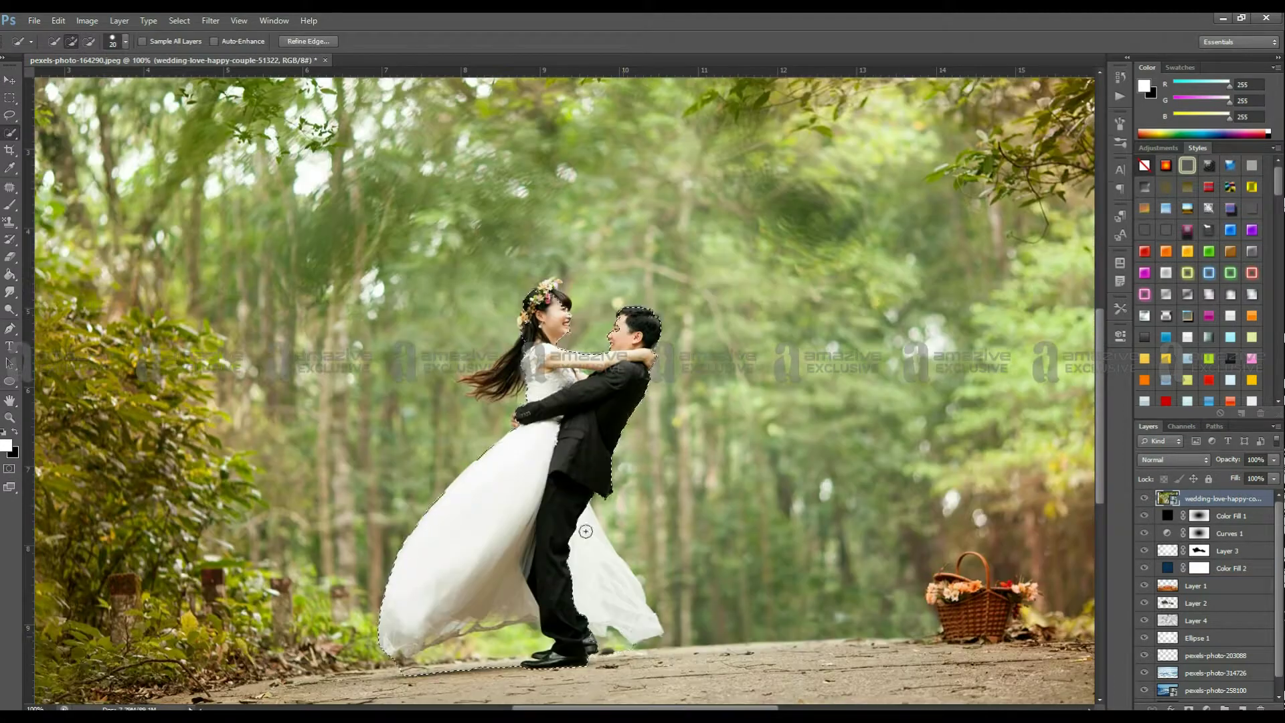
left_click_drag(623, 391, 522, 435)
scroll(490, 405, "up", 5)
scroll(489, 405, "down", 2)
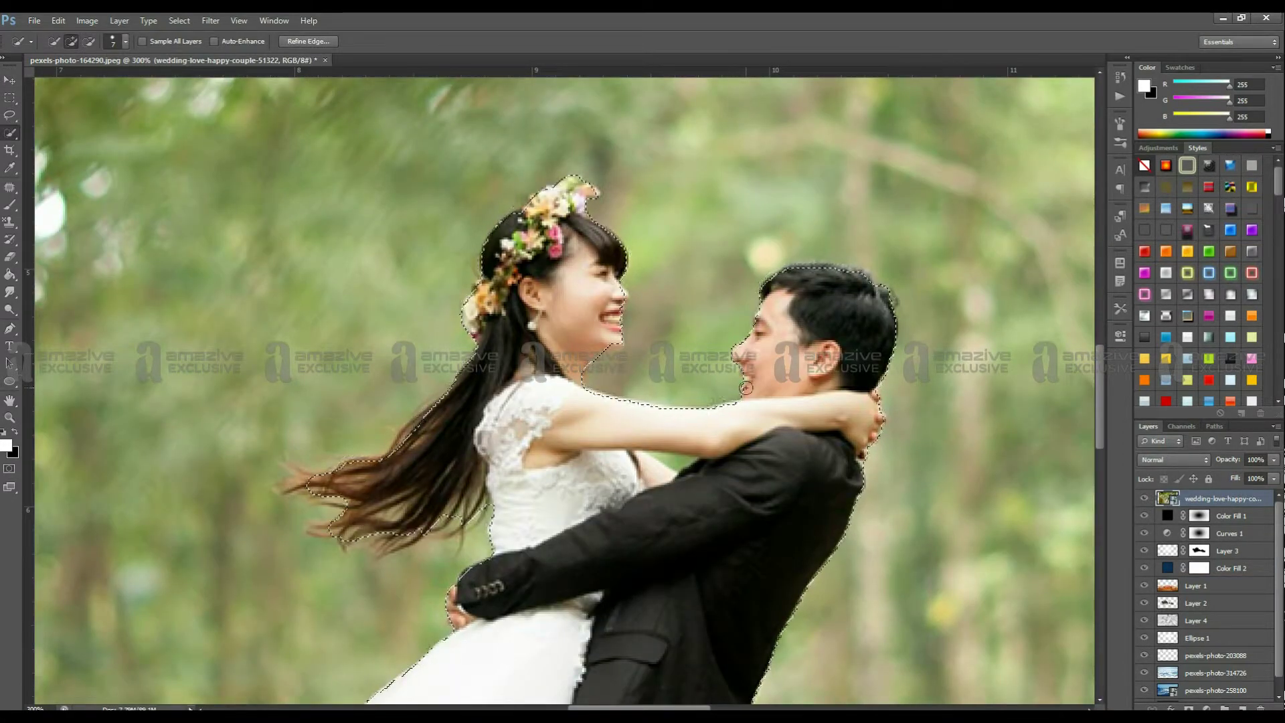
key("ctrl+alt+r")
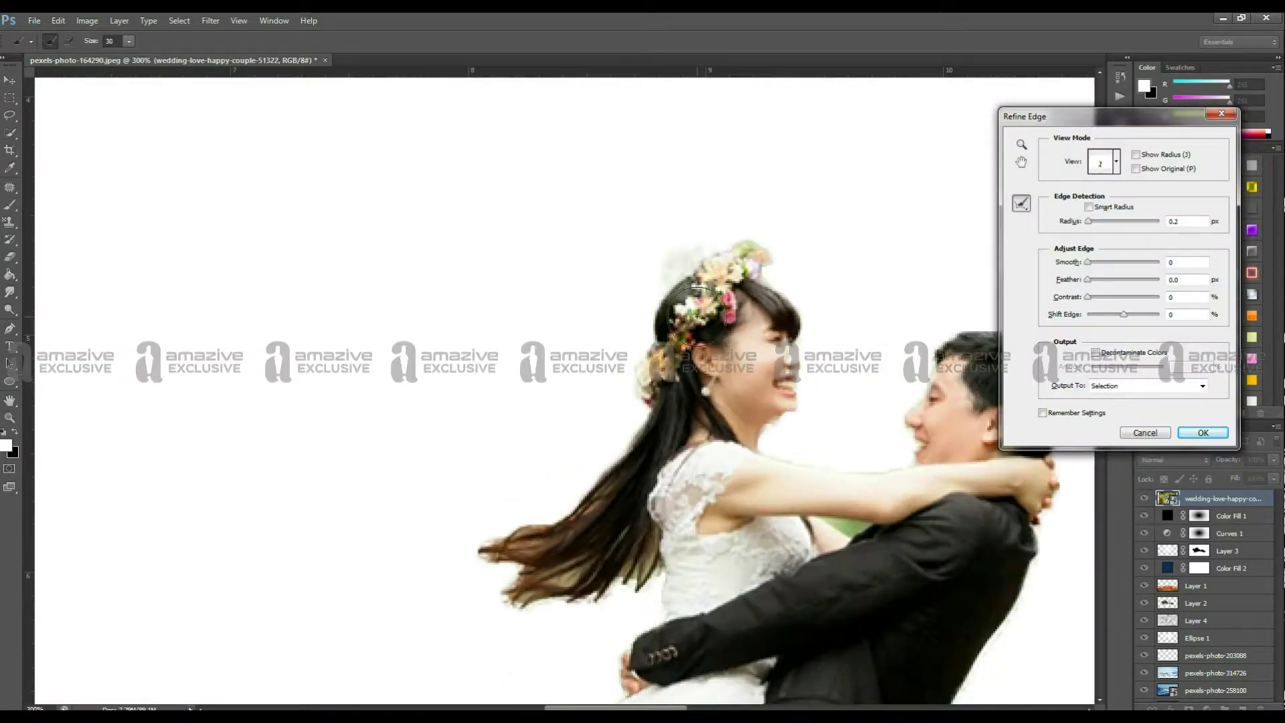
scroll(606, 481, "down", 2)
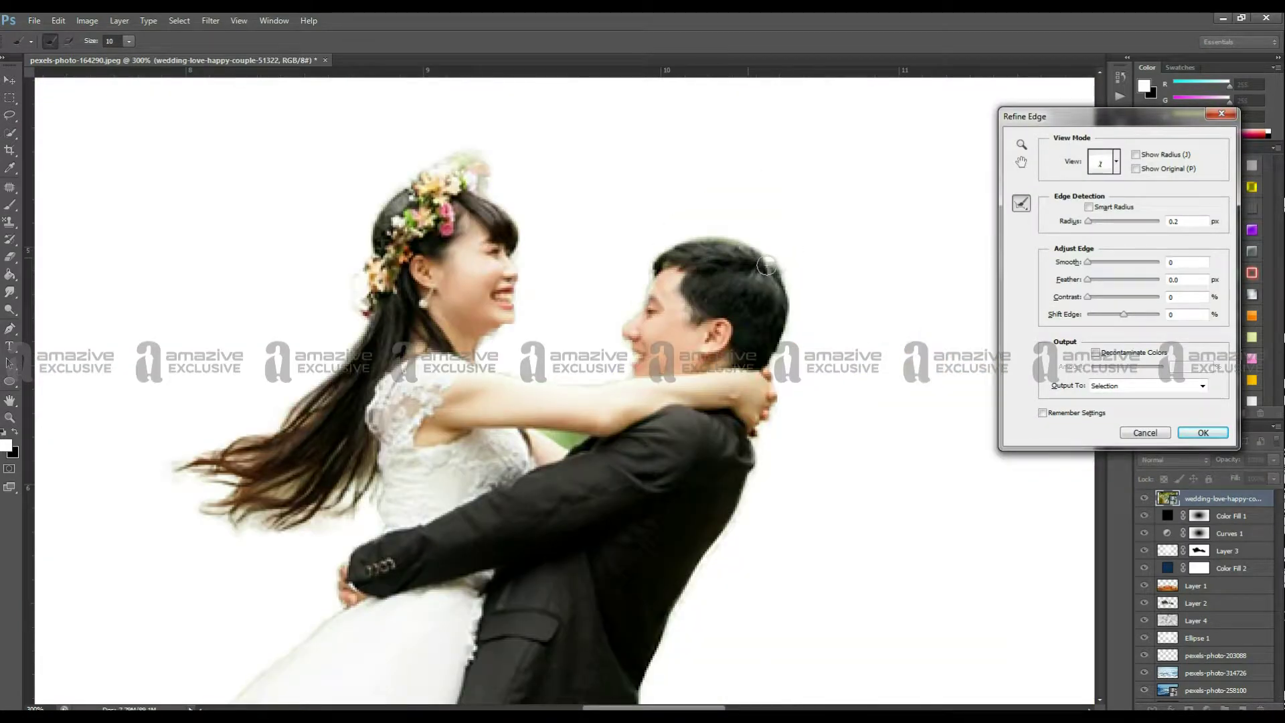
scroll(408, 581, "down", 5)
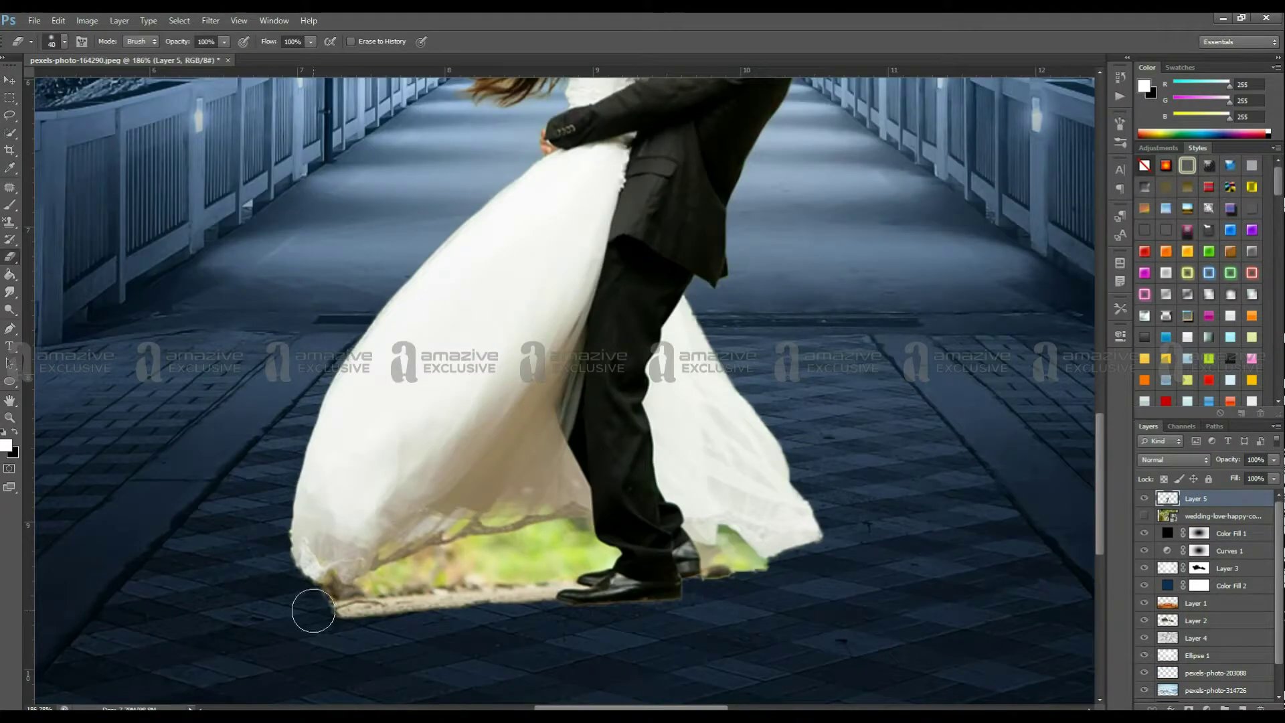
- Erase the ground strip under the dress hem and move the couple onto the pier
left_click_drag(314, 611, 462, 602)
key("p")
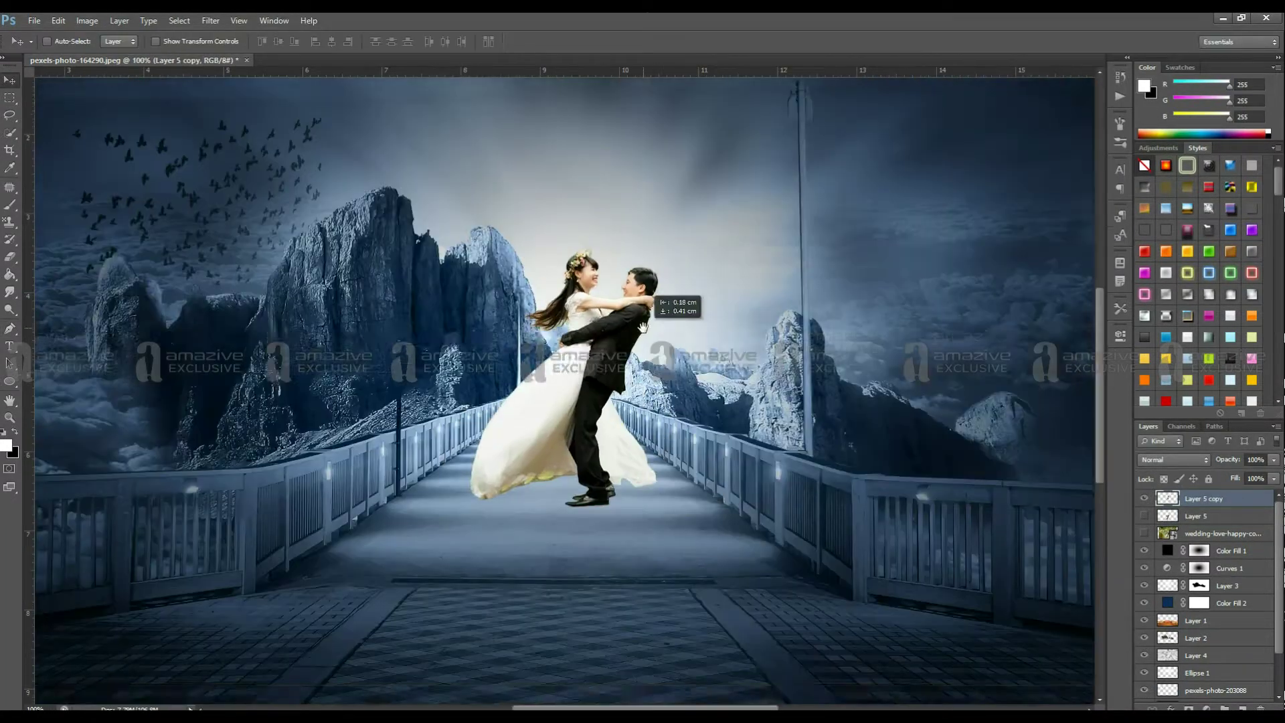
left_click_drag(642, 327, 564, 385)
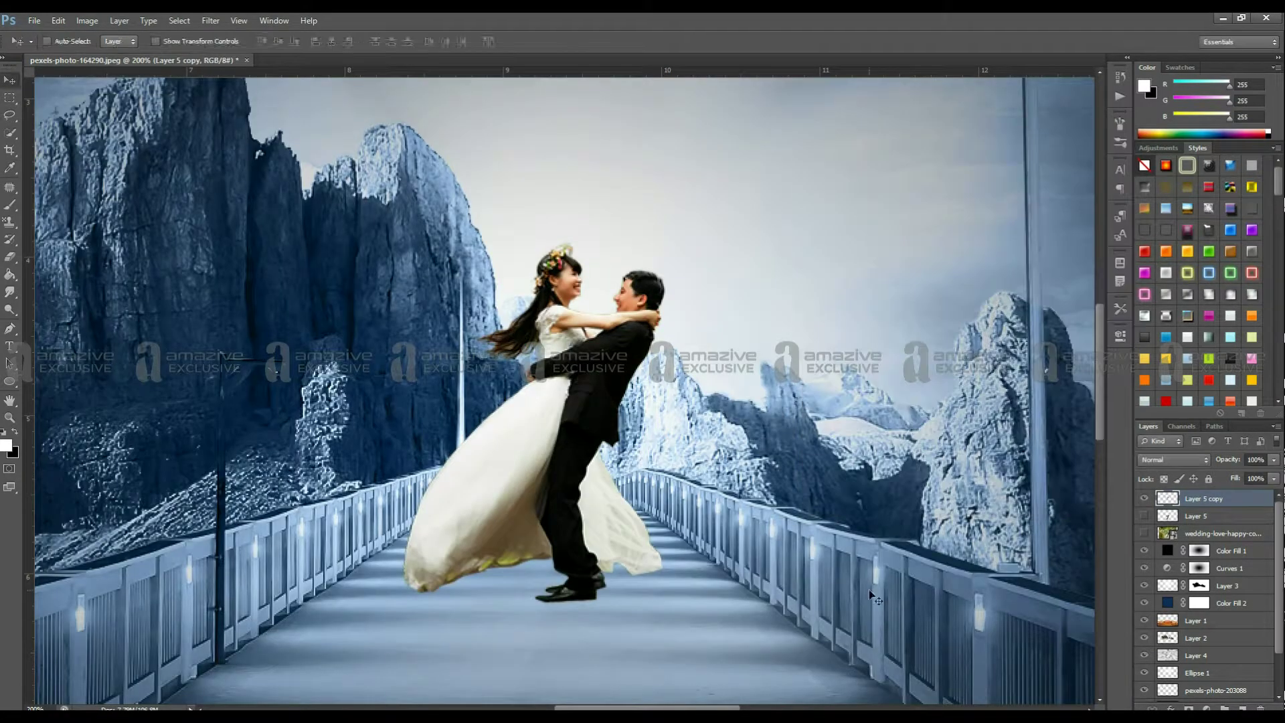
key("e")
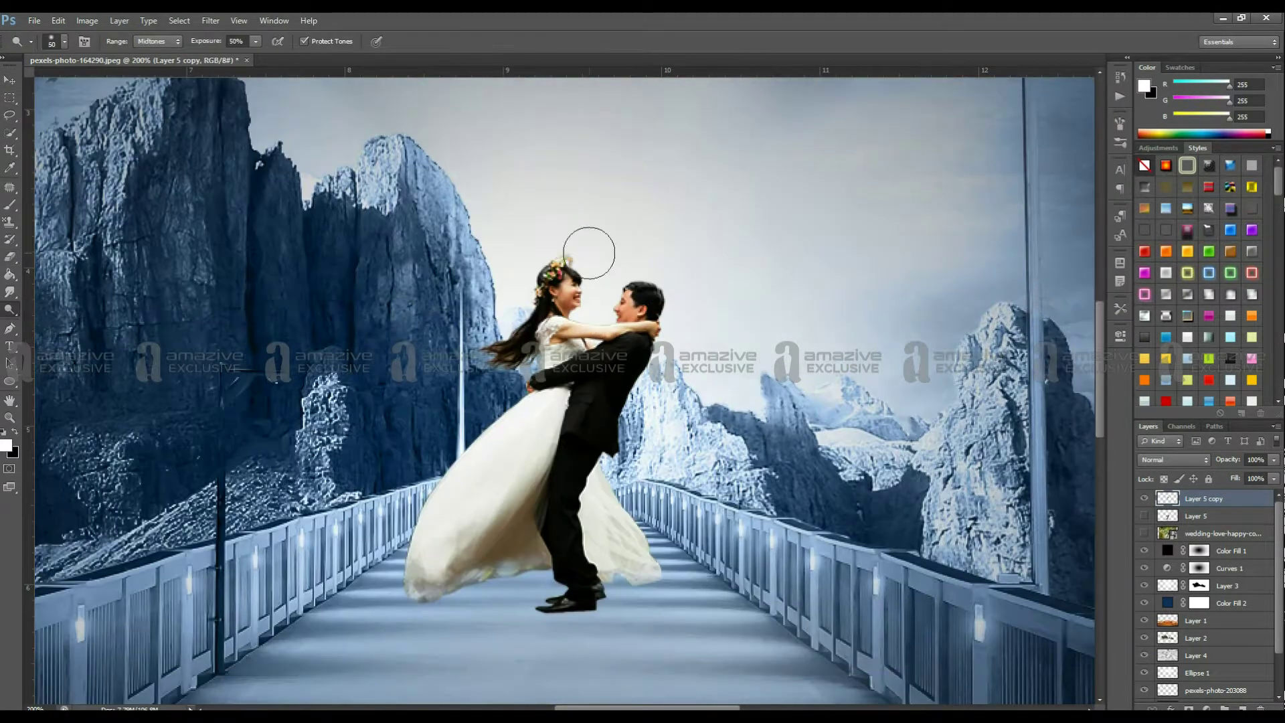
- Zoom in on the couple and pan from the dress and feet back to the faces
left_click_drag(552, 400, 676, 295)
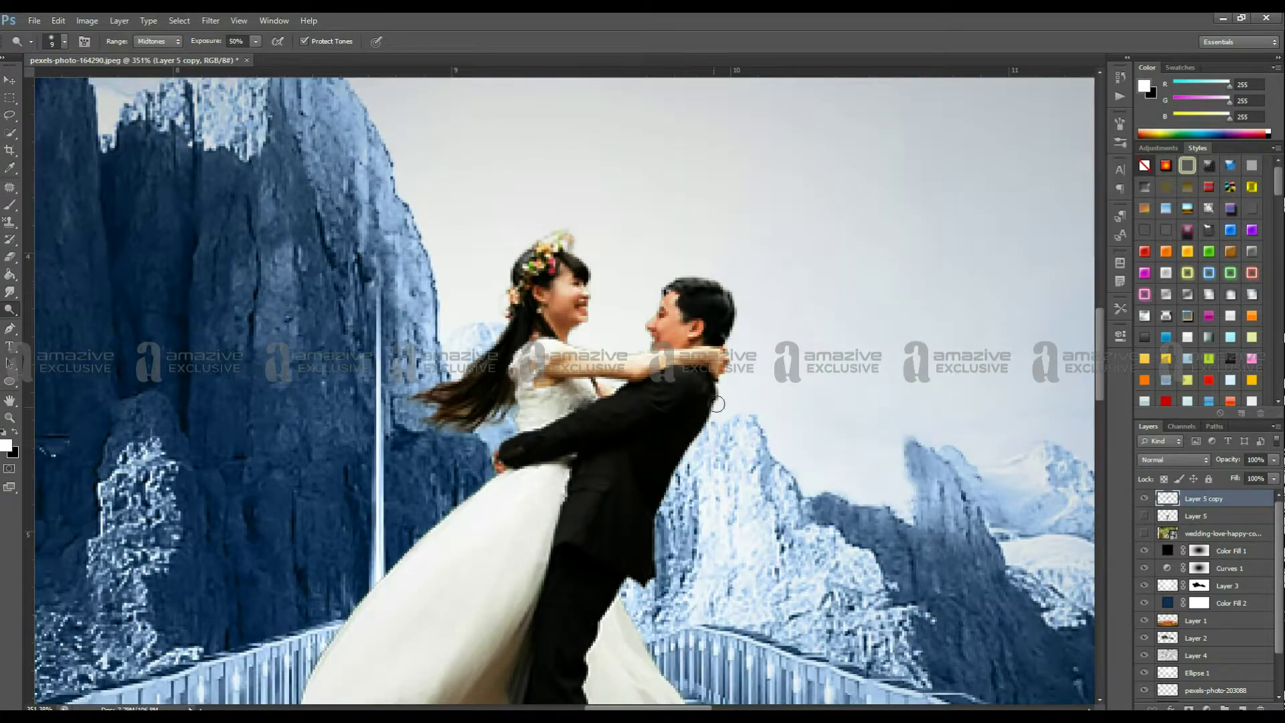
left_click_drag(454, 407, 639, 256)
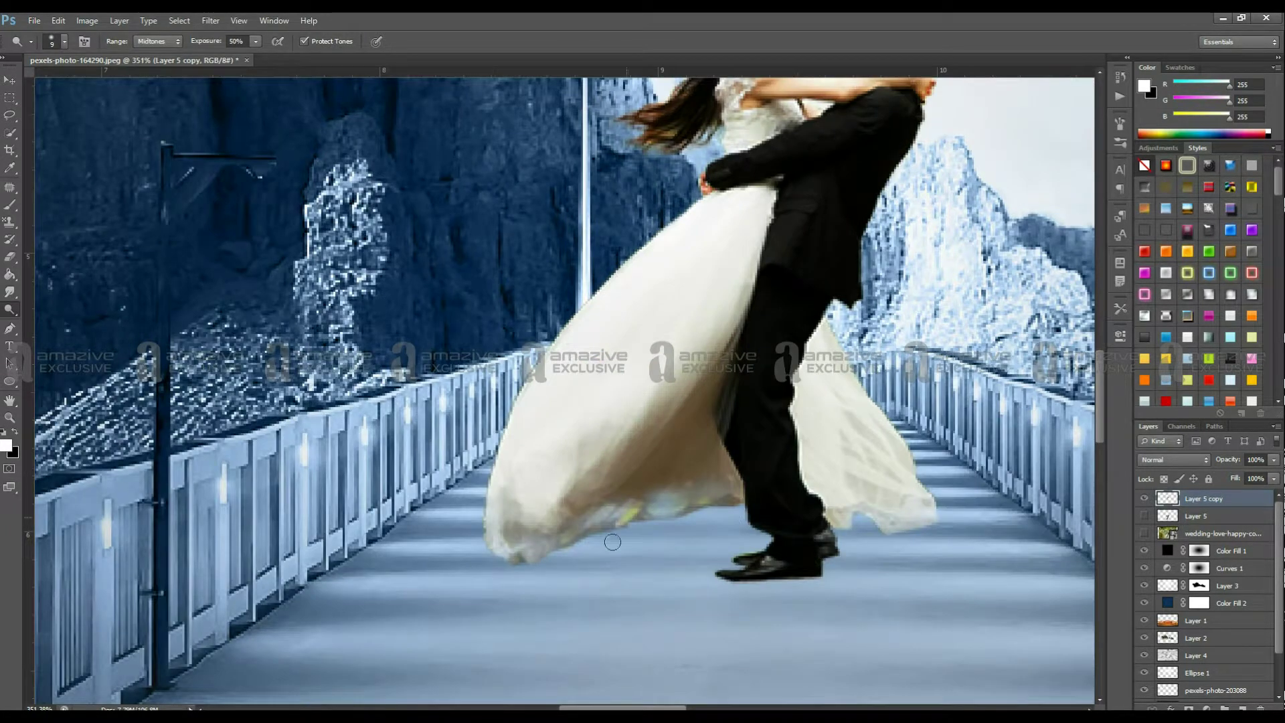
left_click_drag(613, 542, 468, 413)
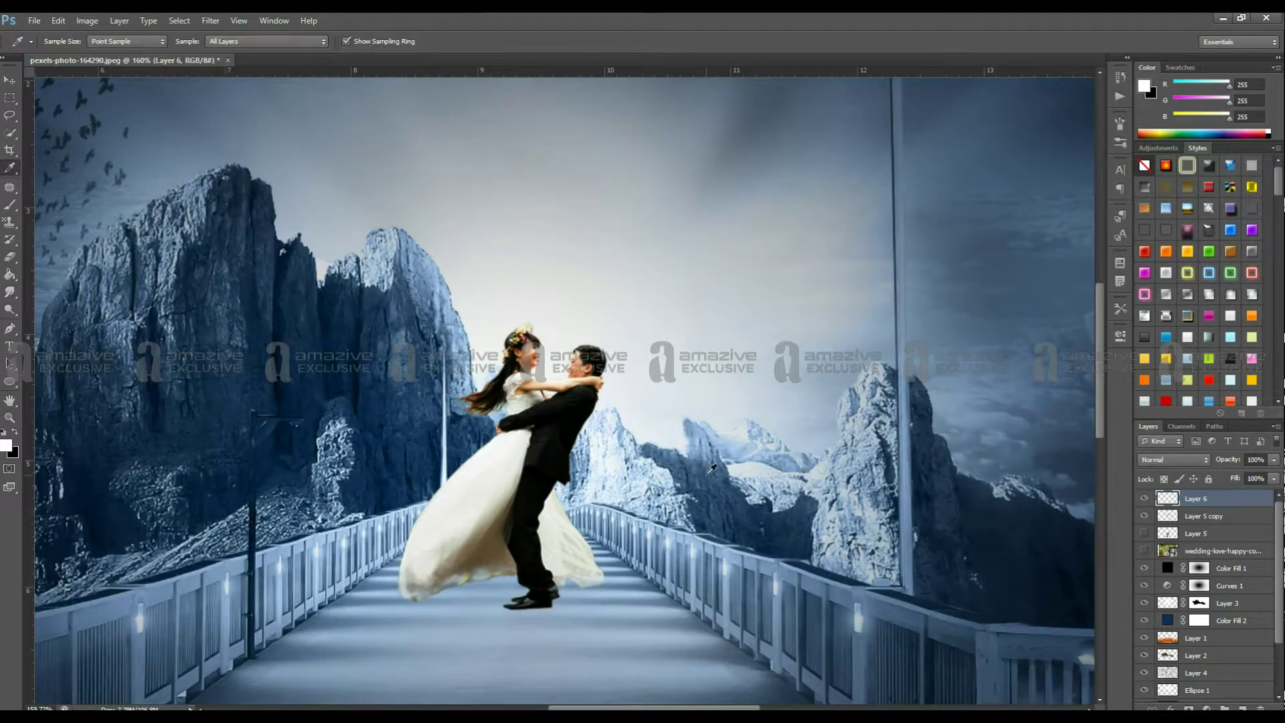
- Brush a cyan rim along the couple's outline on Layer 6 and blend it as Color
left_click(711, 469)
key("b")
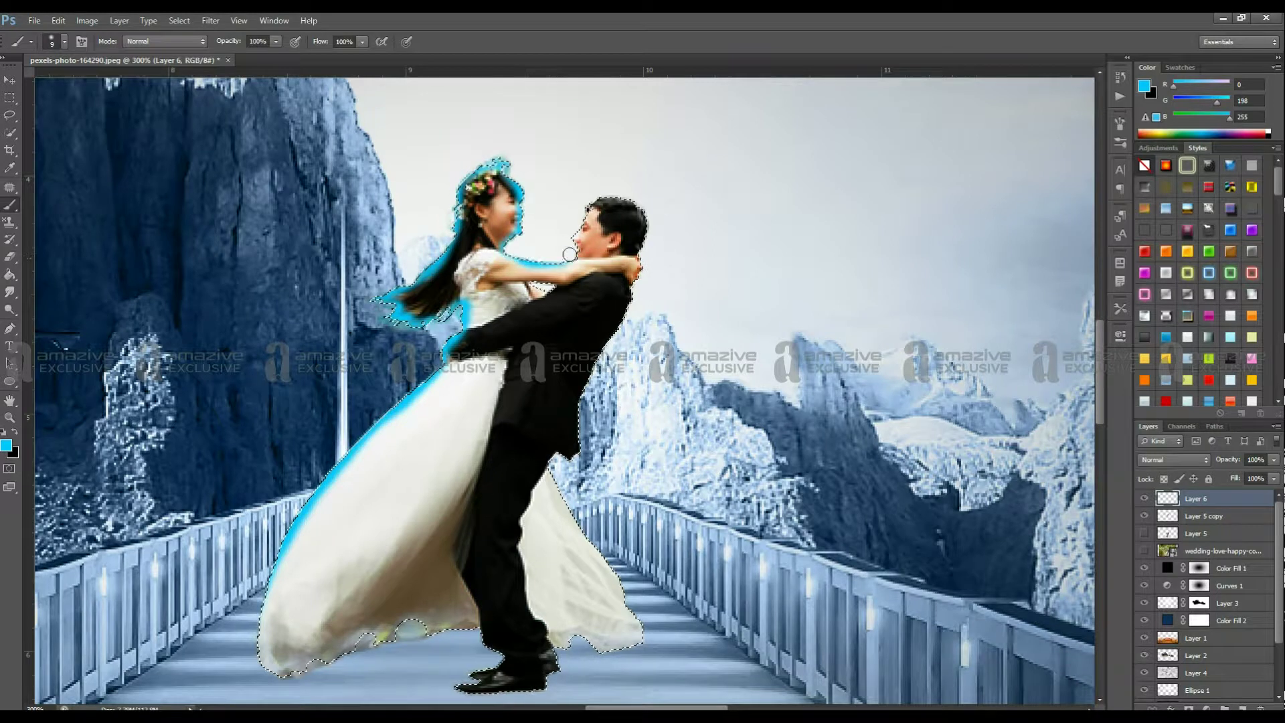
key("ctrl+d")
key("ctrl+0")
left_click(1175, 460)
left_click(1165, 435)
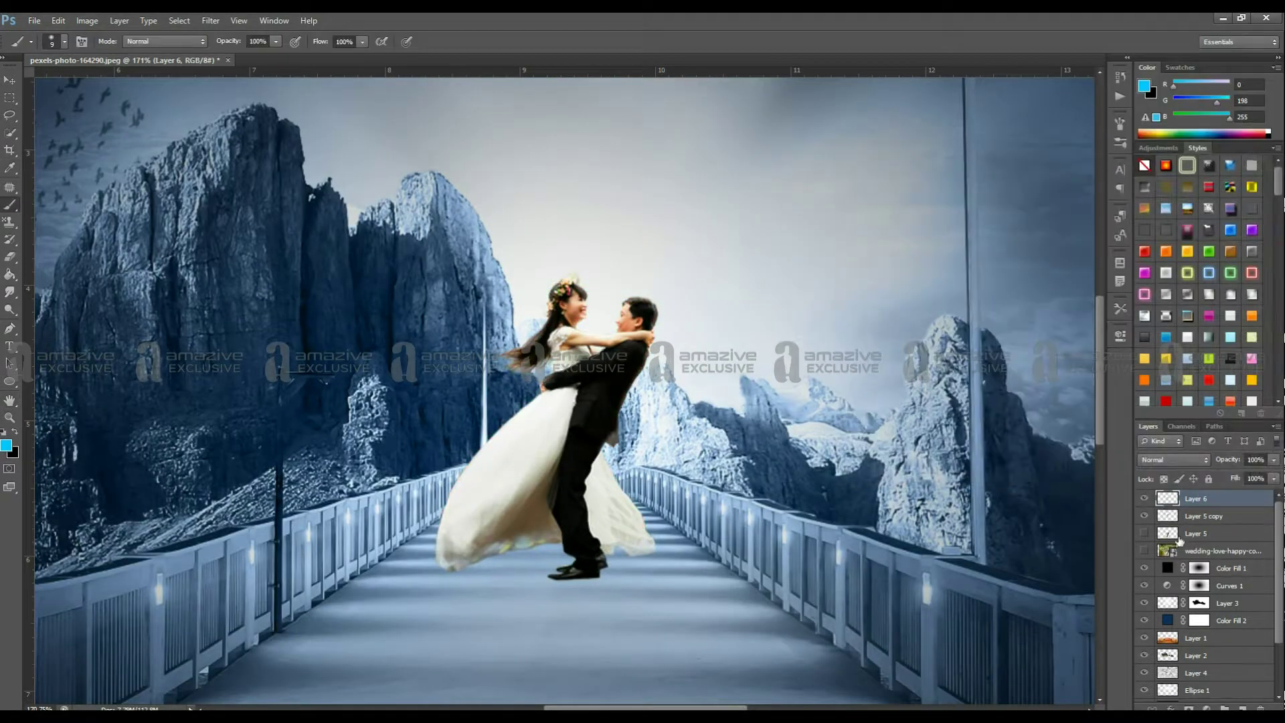
- Duplicate the couple, flip the copy vertically and warp it into a shadow meeting the feet
key("ctrl+t")
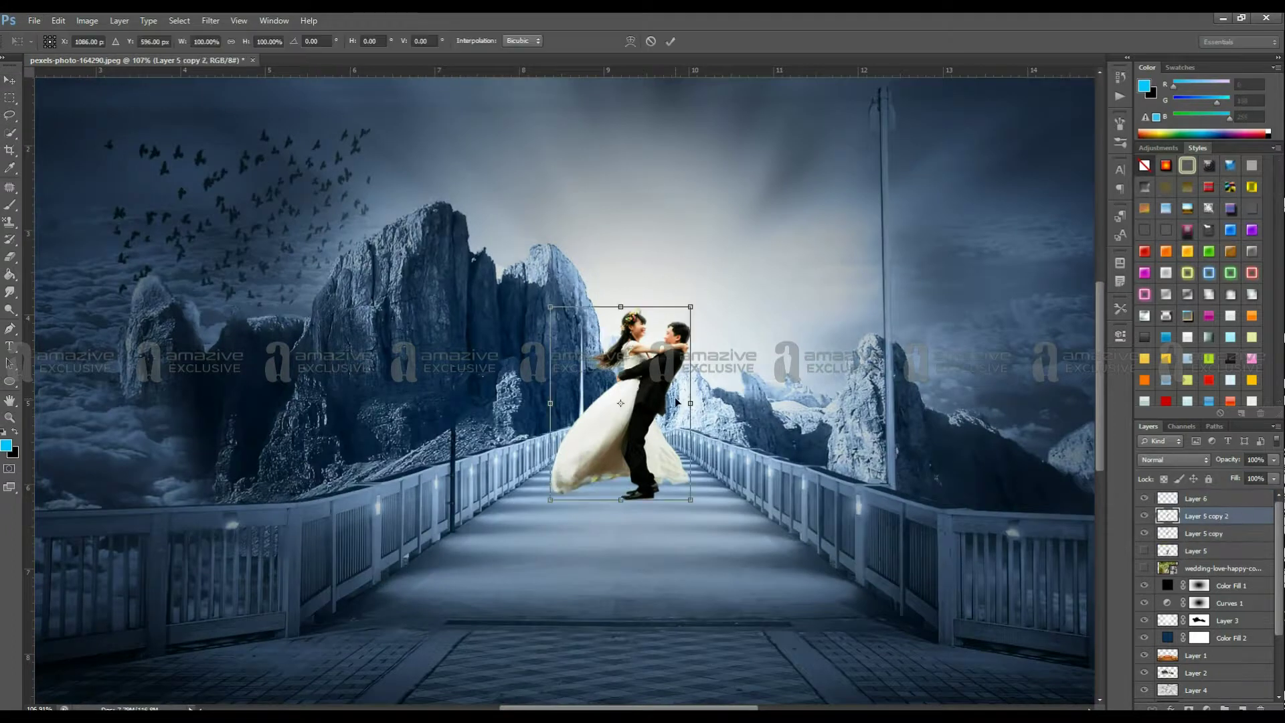
right_click(624, 613)
left_click(665, 591)
scroll(624, 606, "down", 2)
scroll(624, 606, "down", 3)
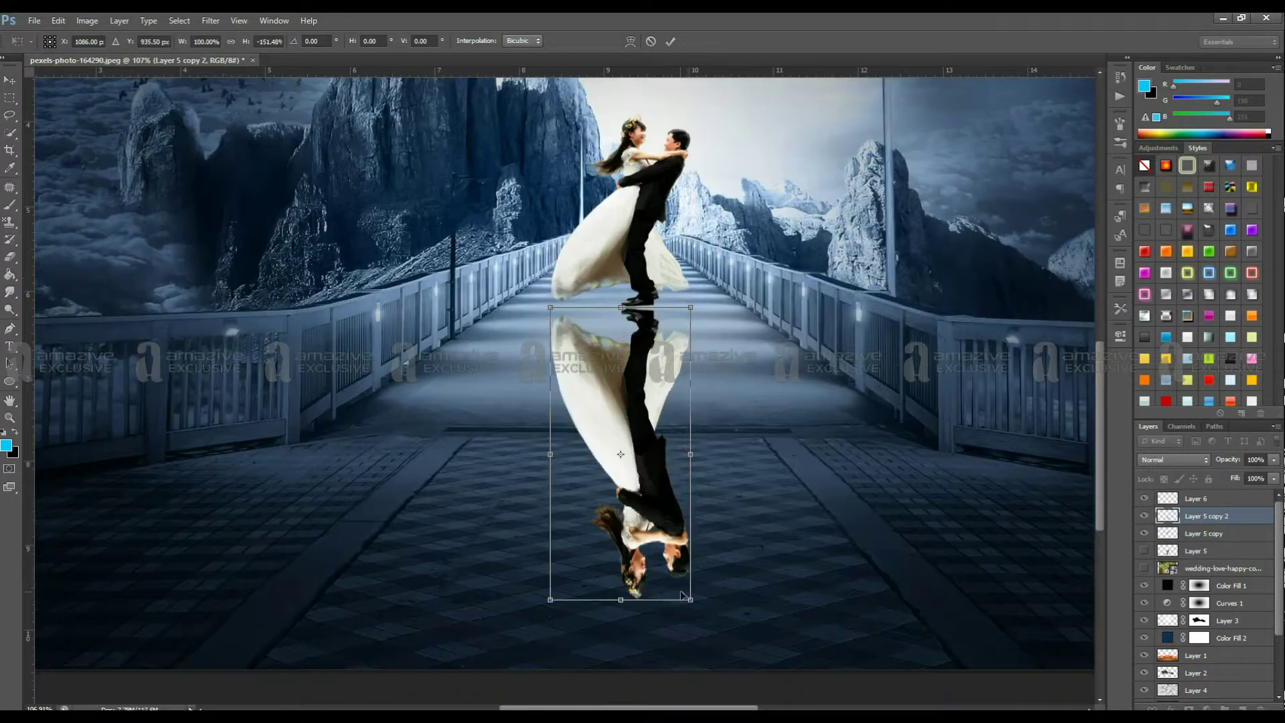
left_click_drag(690, 542, 859, 539)
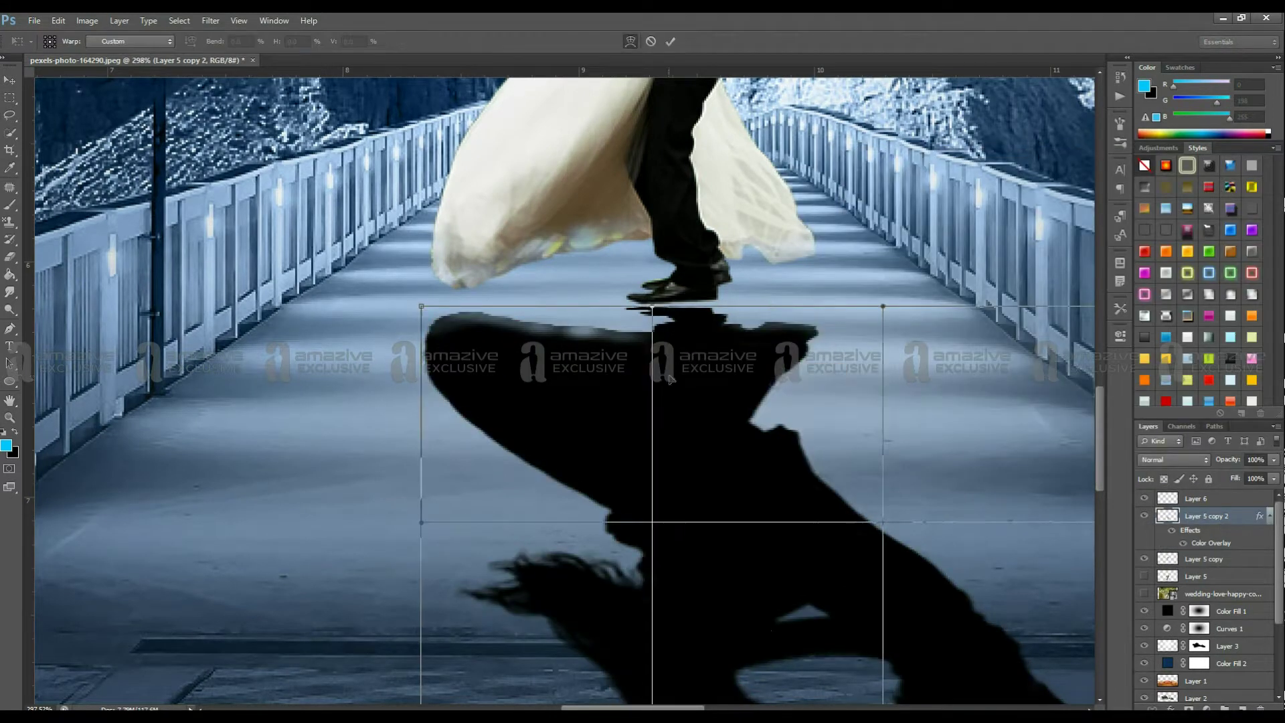
left_click_drag(667, 355, 668, 288)
key("Return")
- Soften the shadow with a 3.8 px Gaussian Blur and reselect Layer 5 copy
left_click(210, 21)
left_click(375, 258)
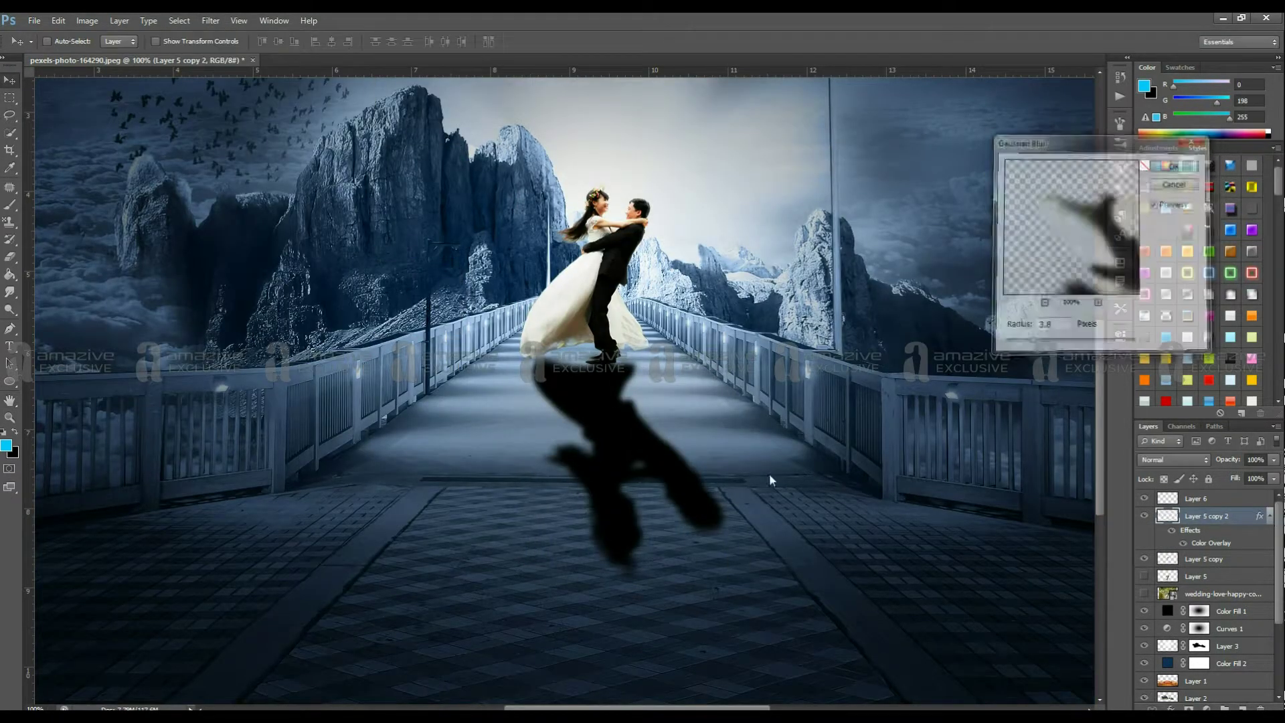
left_click(1176, 163)
left_click(1214, 534)
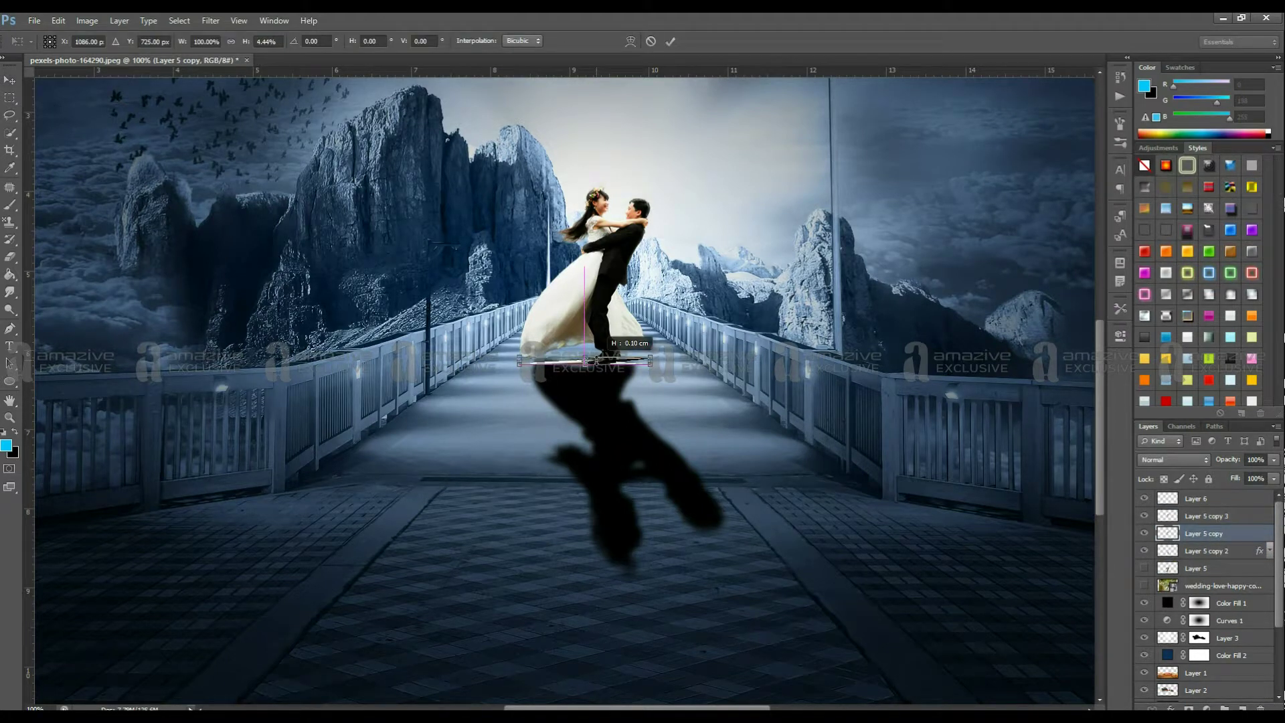
scroll(601, 372, "up", 3)
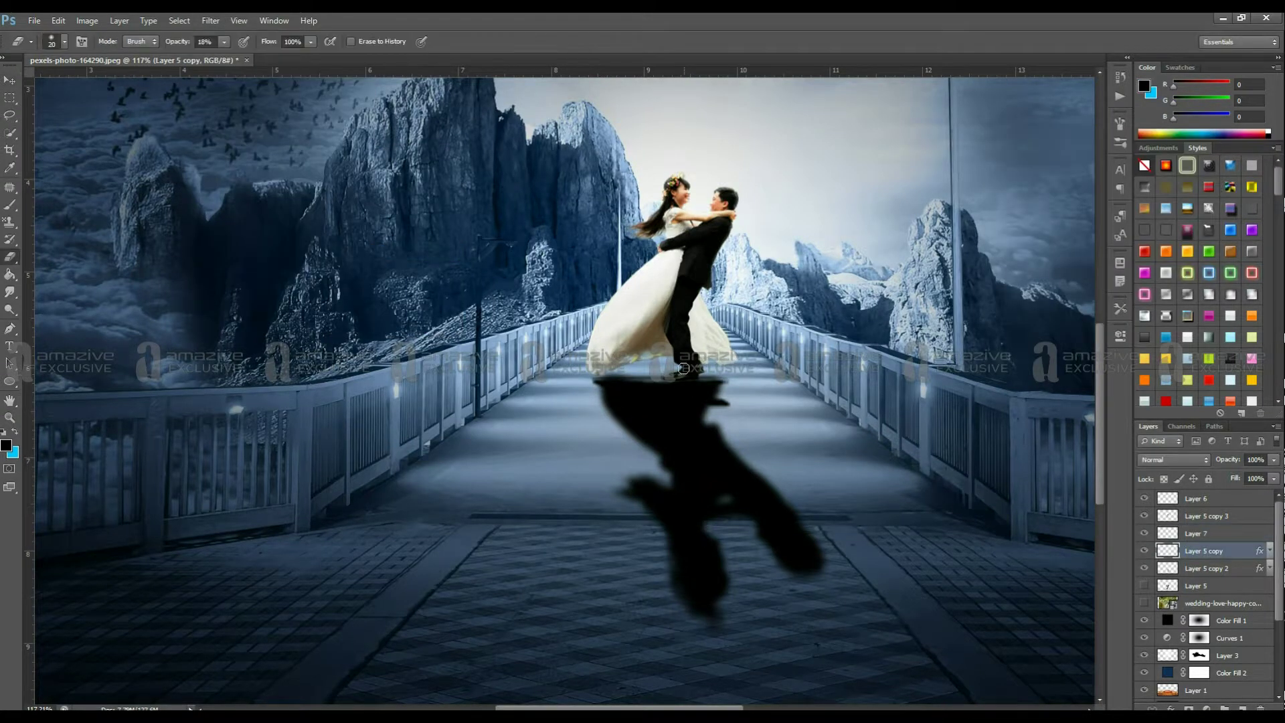
- Group Layer 6 through Layer 5 copy 2 into Group 1 and nudge it into place
left_click(1223, 568)
key("ctrl+0")
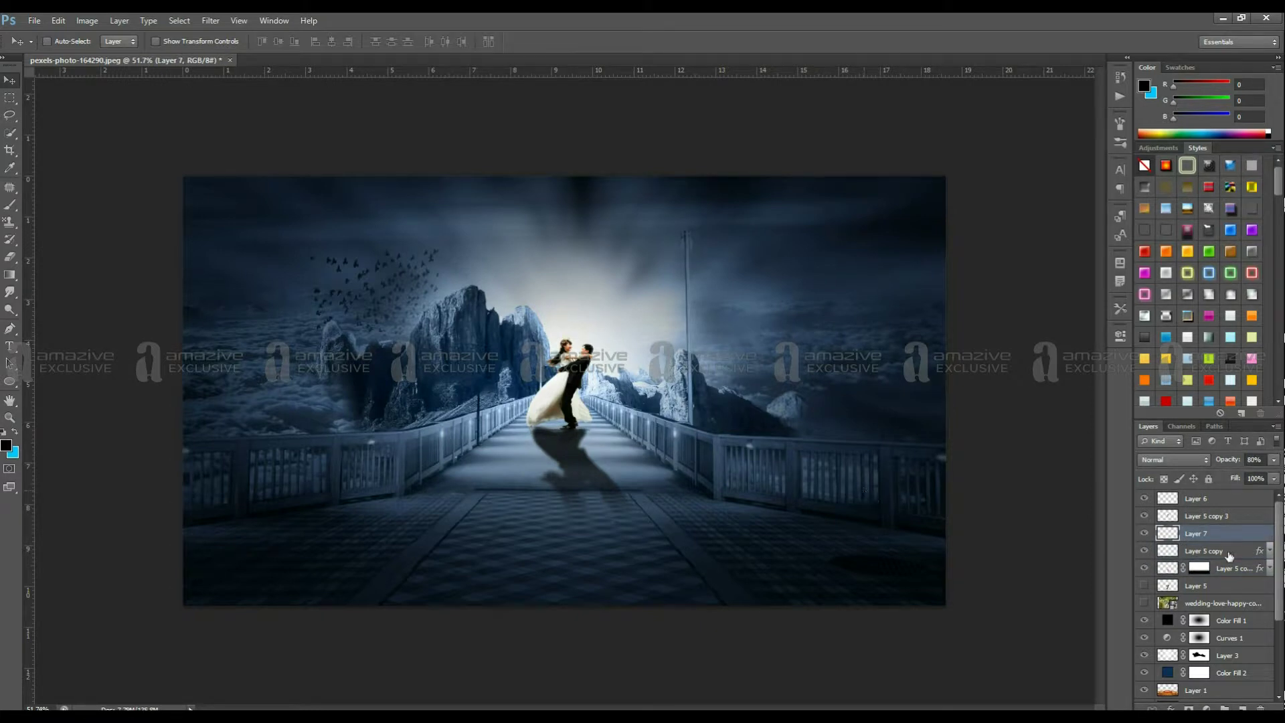
key("ctrl+g")
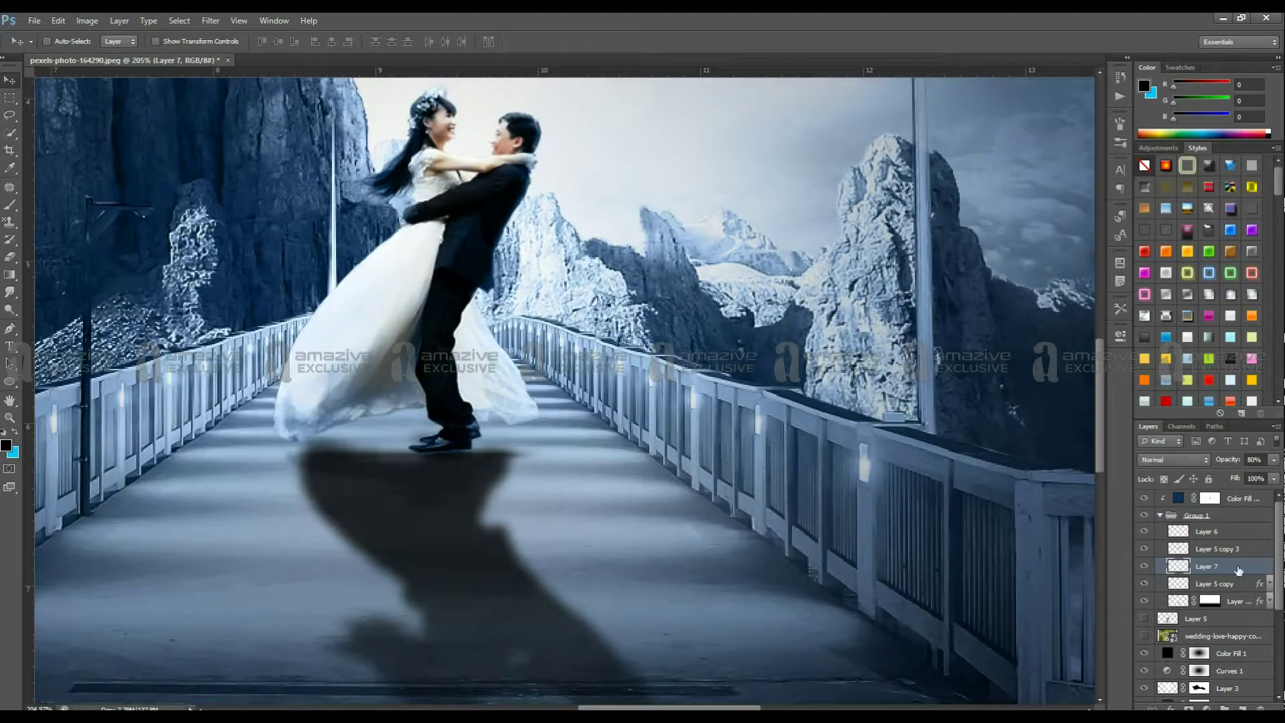
left_click_drag(518, 430, 528, 438)
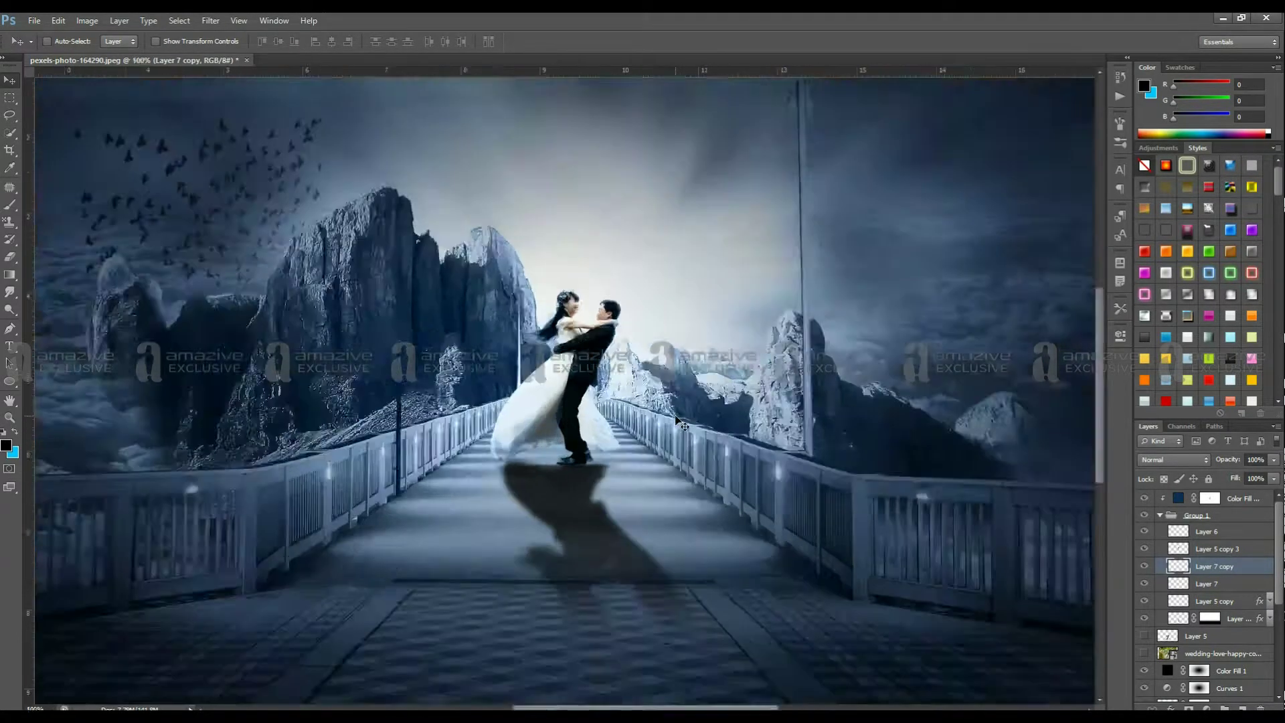
- Add a Channel Mixer red shift and a Color Lookup layer faded to 0% opacity
left_click(1168, 516)
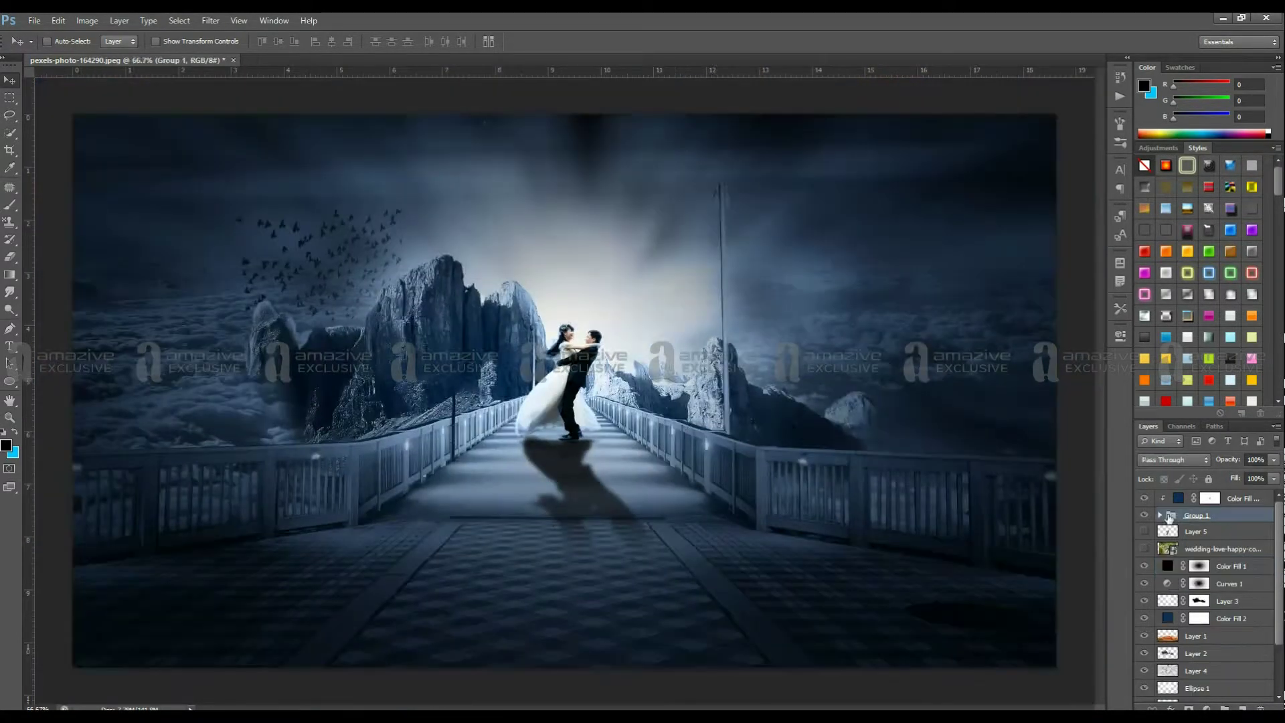
left_click_drag(1016, 444, 1031, 436)
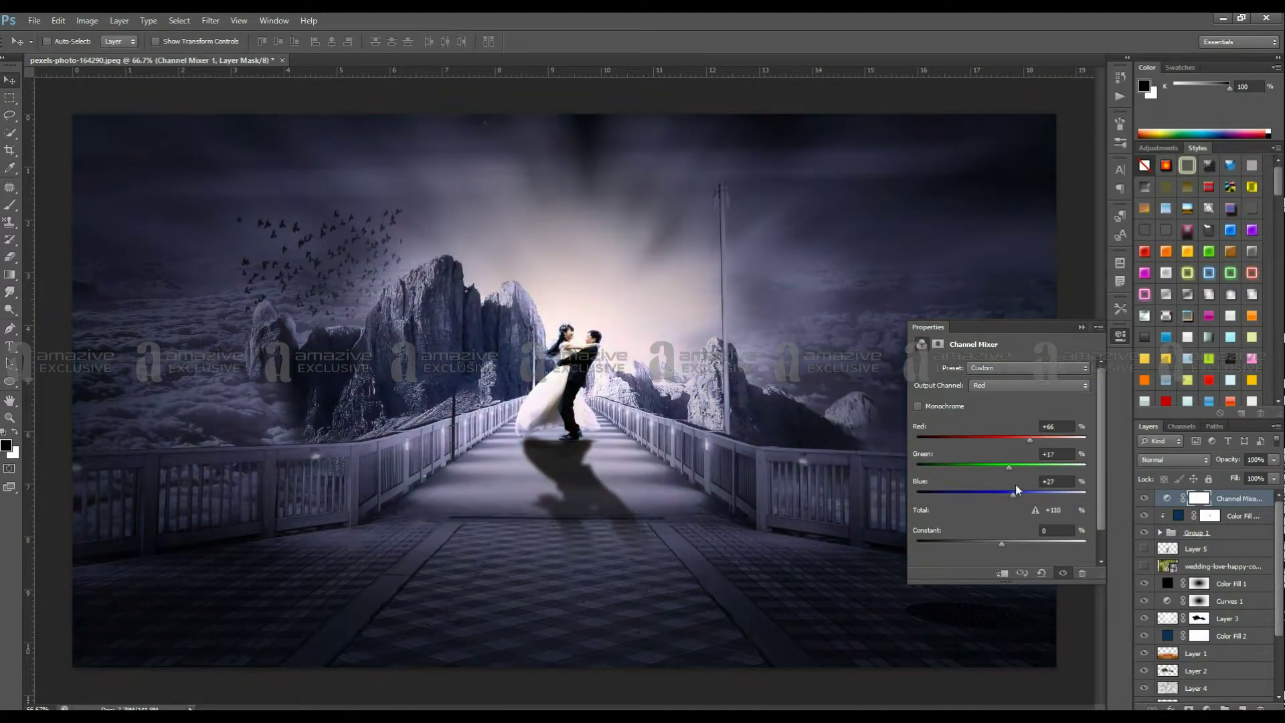
left_click(1207, 708)
left_click(1176, 611)
left_click(1044, 370)
key("Down")
key("Down")
key("Down")
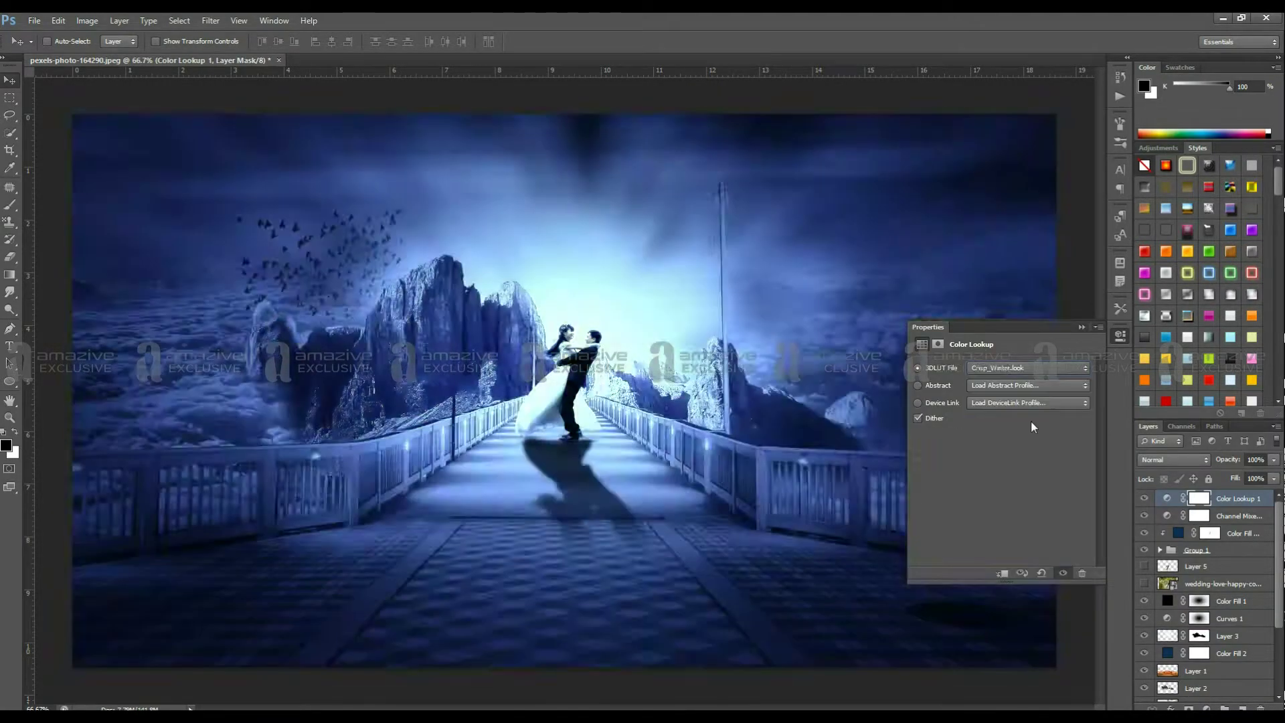
key("Down")
left_click(1274, 459)
left_click_drag(1281, 459, 1205, 474)
- Stamp the visible image, duplicate it, and set the top copy to Vivid Light with a sharpening filter
key("ctrl+shift+alt+e")
key("ctrl+j")
left_click(1175, 459)
left_click(1212, 516)
left_click(211, 21)
left_click(402, 312)
left_click(720, 178)
key("ctrl+1")
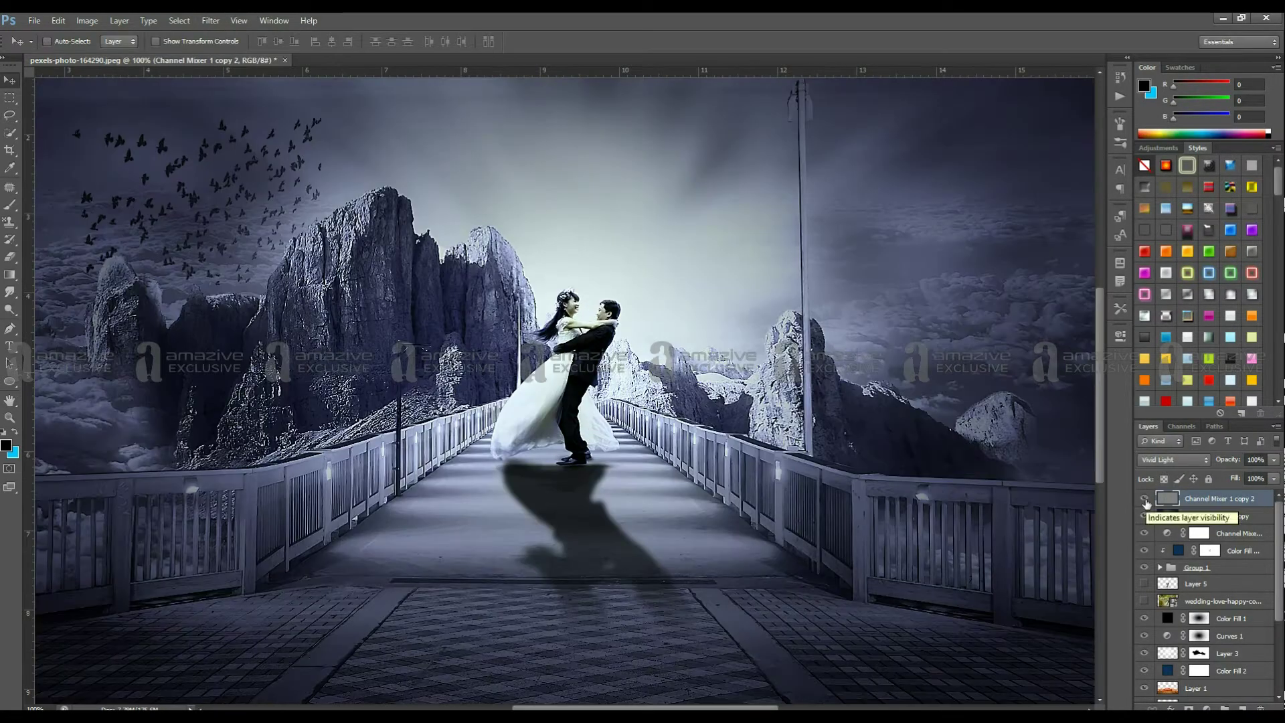
left_click(1175, 459)
left_click(1171, 447)
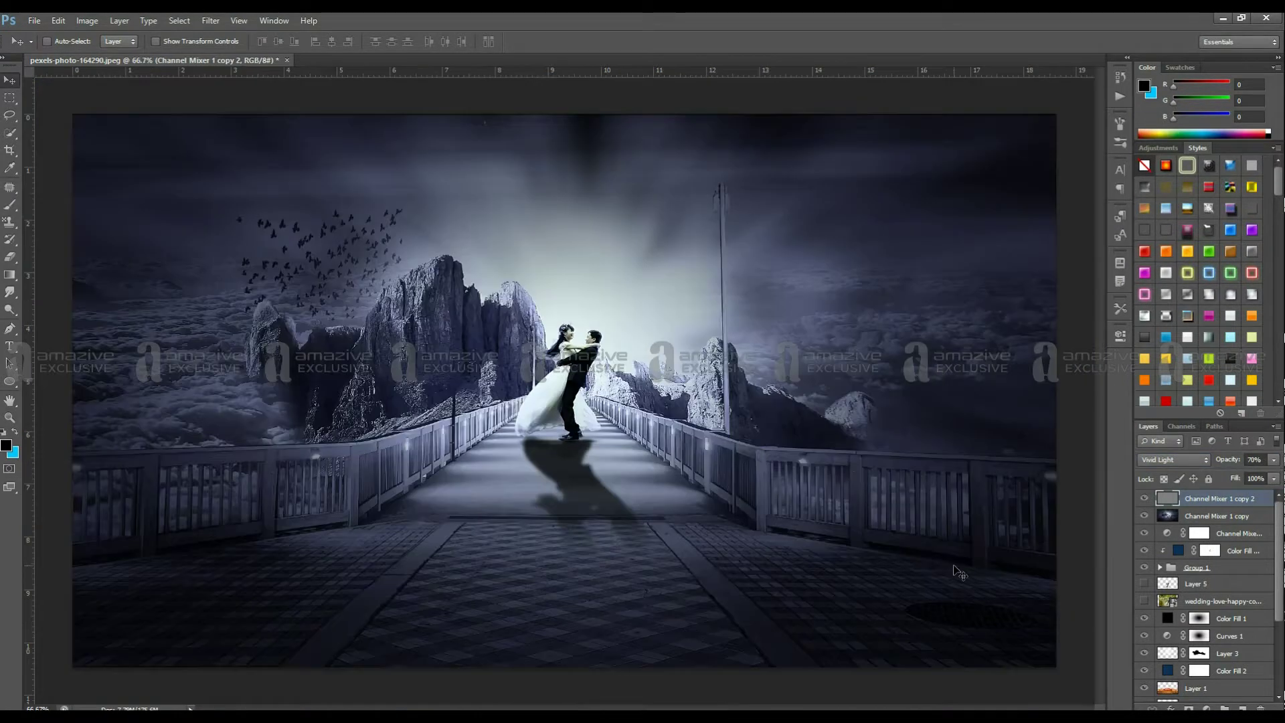
- Begin saving the composite under a new name with File > Save As
left_click(34, 20)
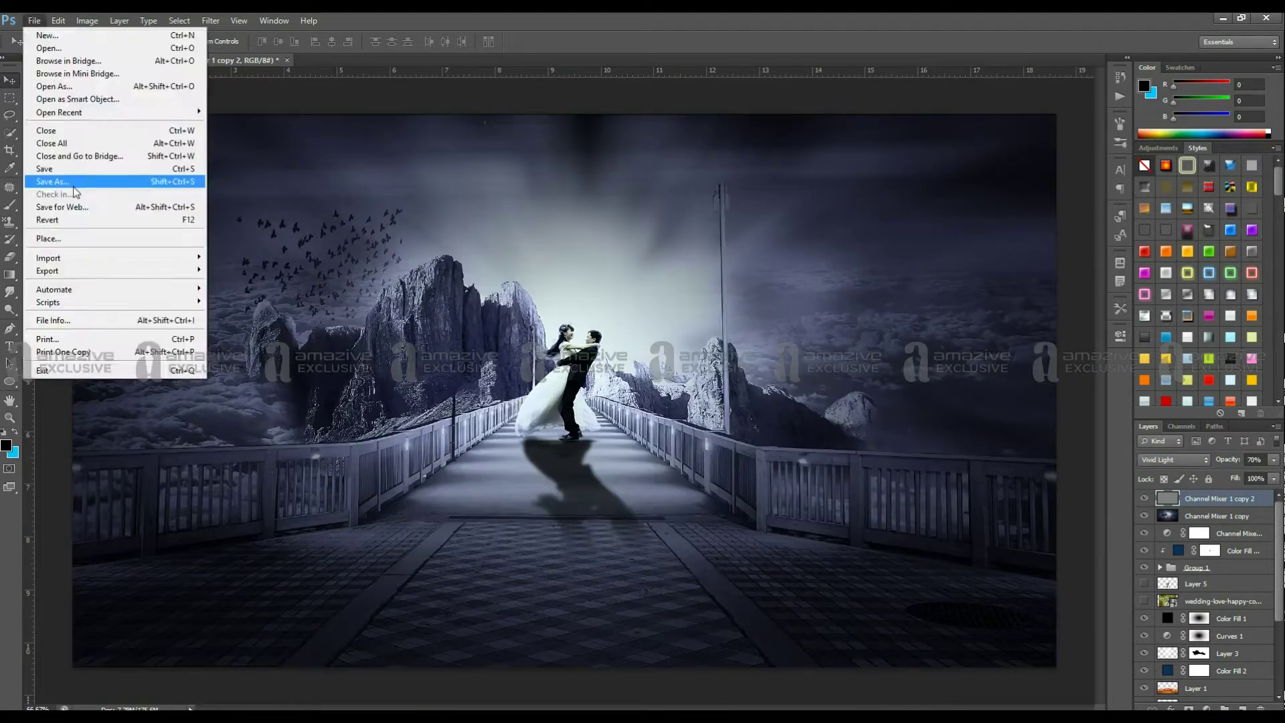
left_click(54, 178)
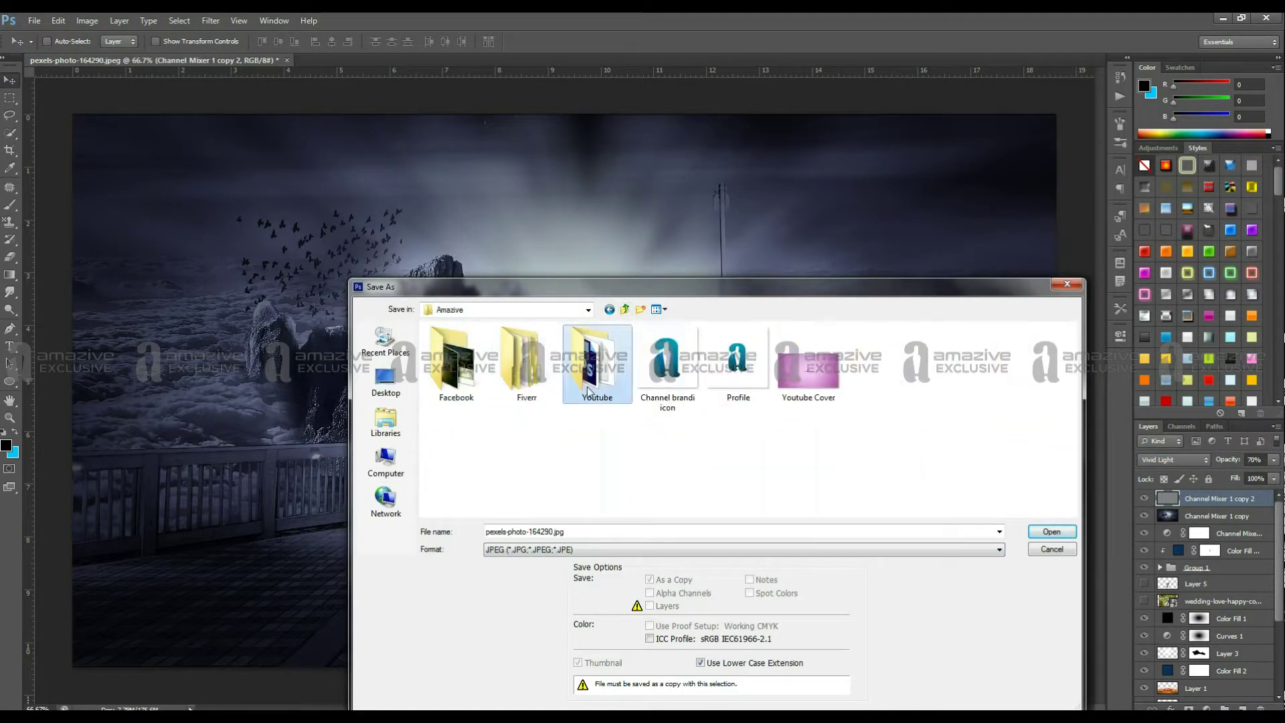